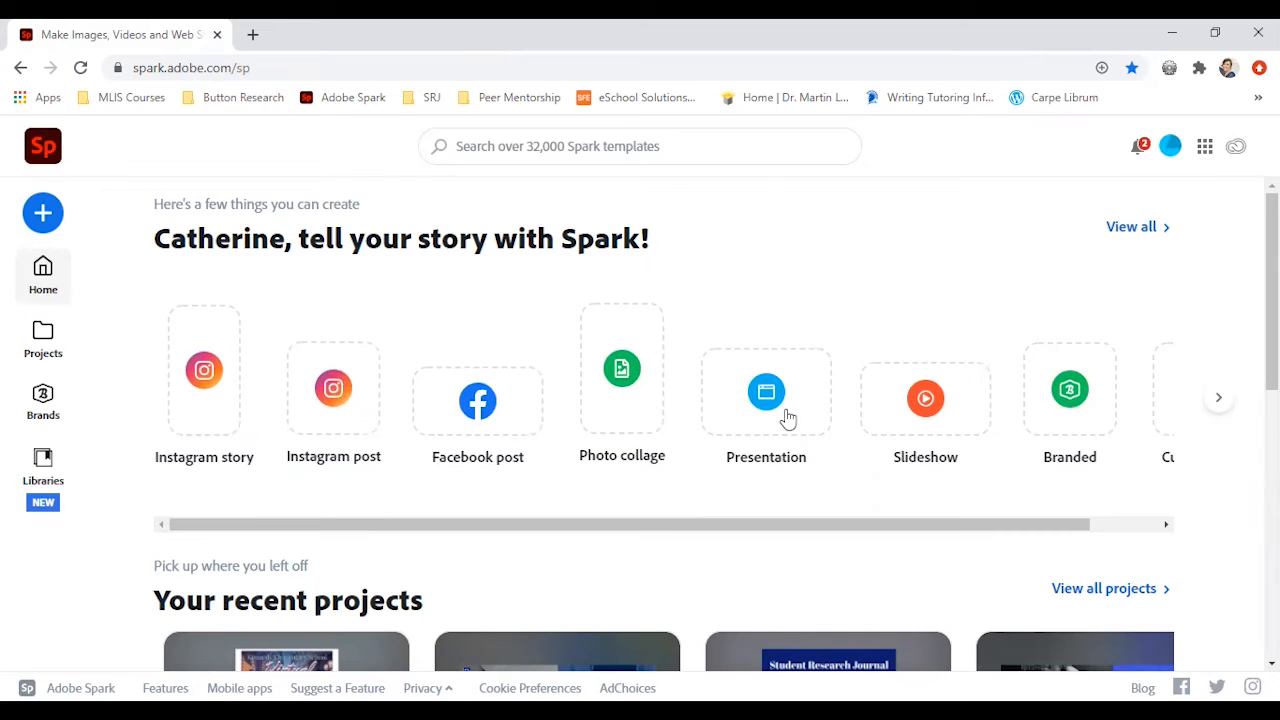
Open the complete list of recent projects in a new browser tab
{"action": "scroll", "coordinate": [1101, 305], "scroll_direction": "down", "scroll_amount": 3}
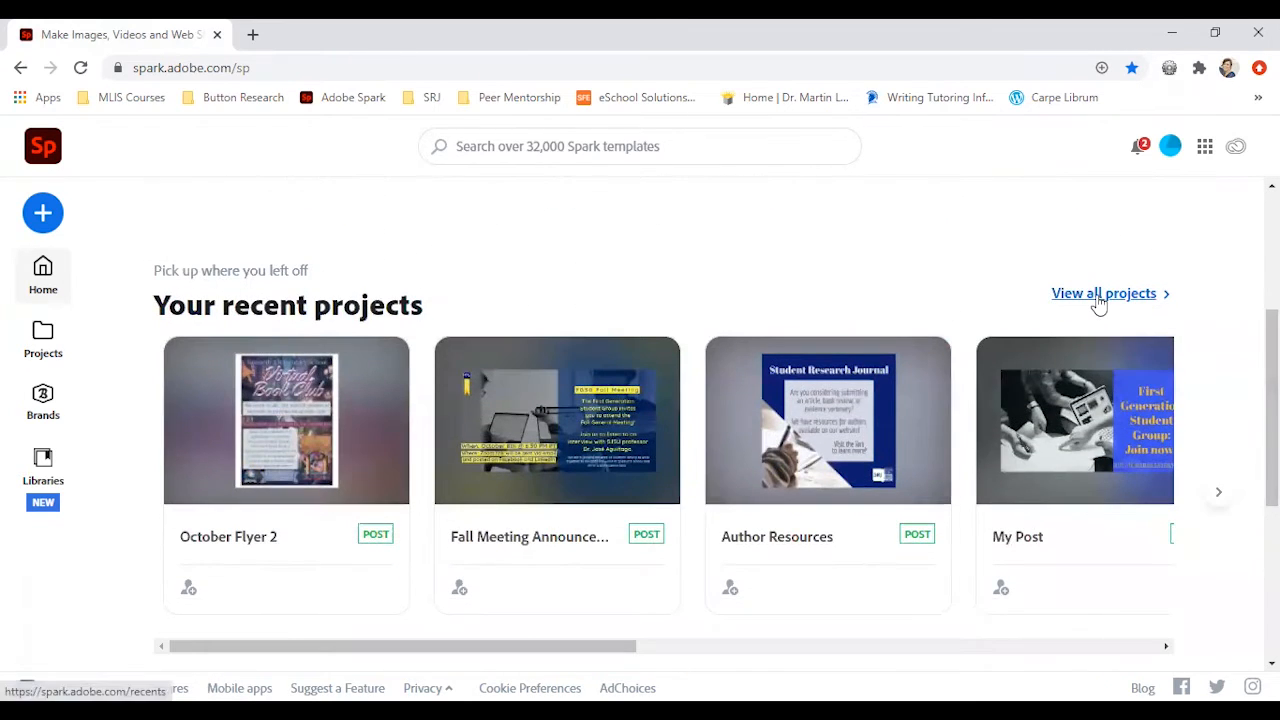
{"action": "right_click", "coordinate": [1101, 305]}
{"action": "left_click", "coordinate": [1100, 312]}
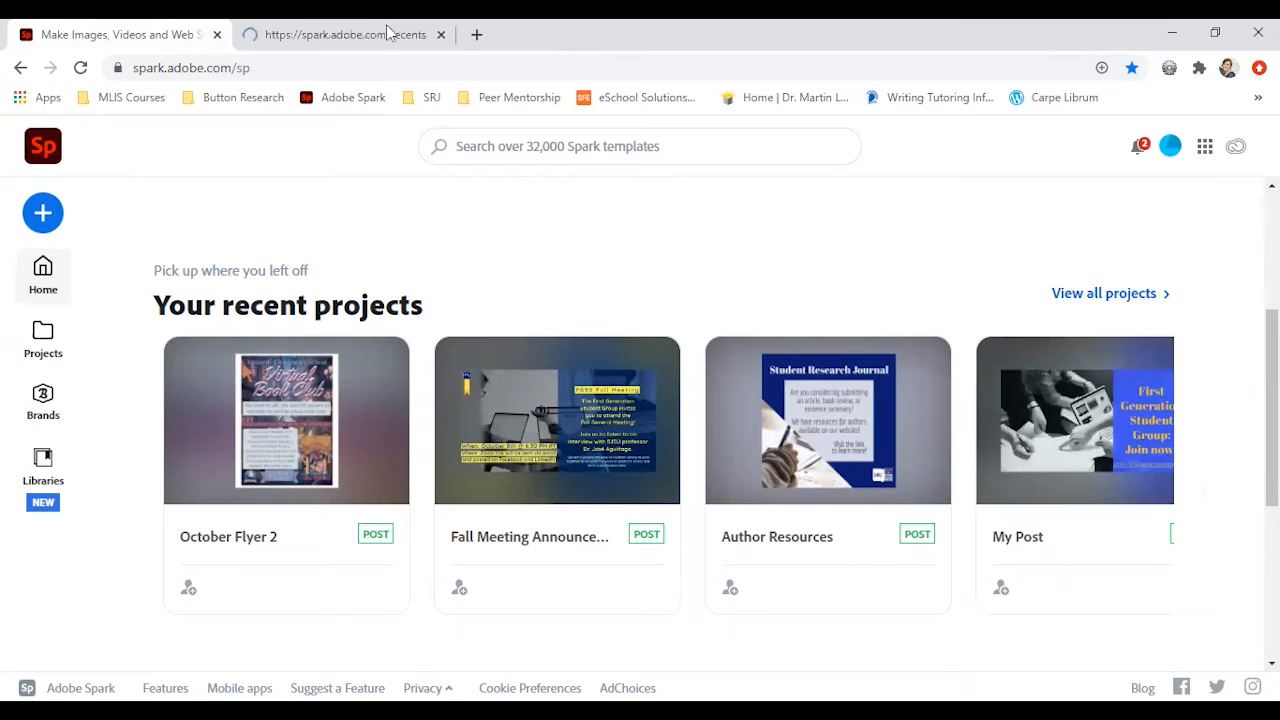
Browse the suggested starter templates on the home page
{"action": "scroll", "coordinate": [700, 420], "scroll_direction": "down", "scroll_amount": 4}
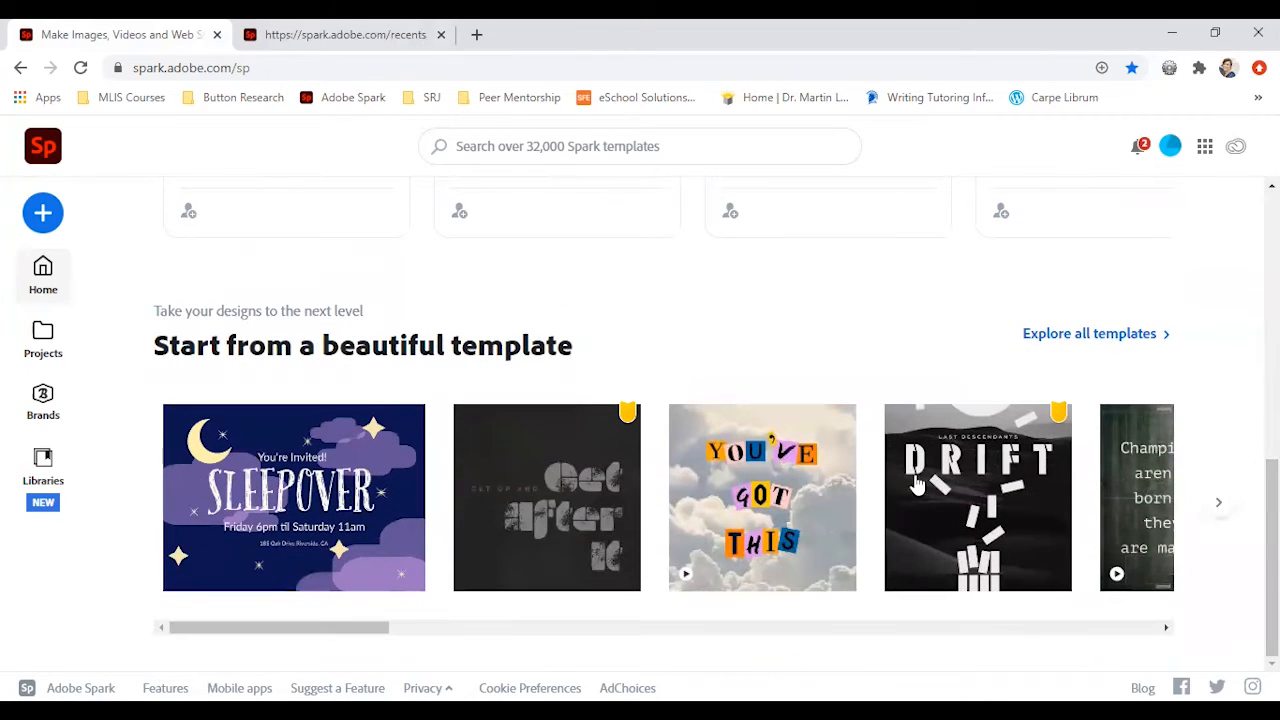
{"action": "left_click", "coordinate": [1219, 507]}
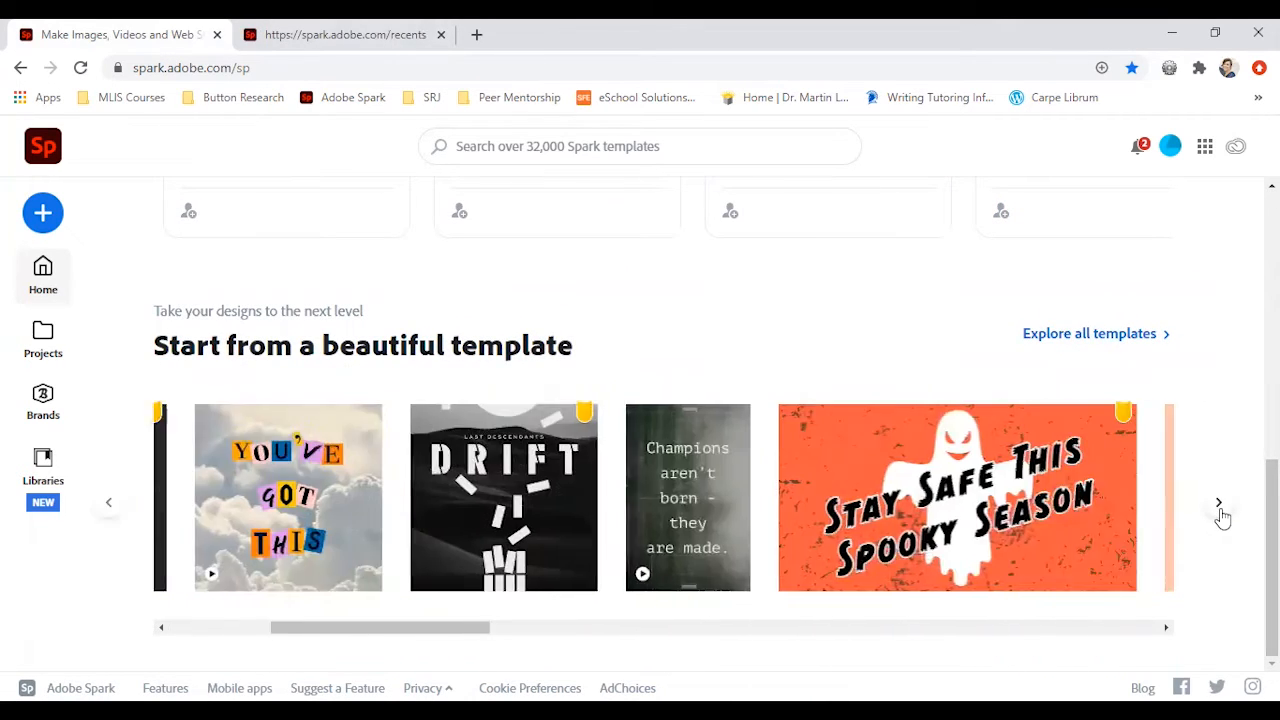
{"action": "left_click", "coordinate": [1219, 507]}
{"action": "left_click_drag", "start_coordinate": [1272, 560], "coordinate": [1272, 292]}
Look through the existing projects in the project list and close its browser tab
{"action": "left_click", "coordinate": [345, 35]}
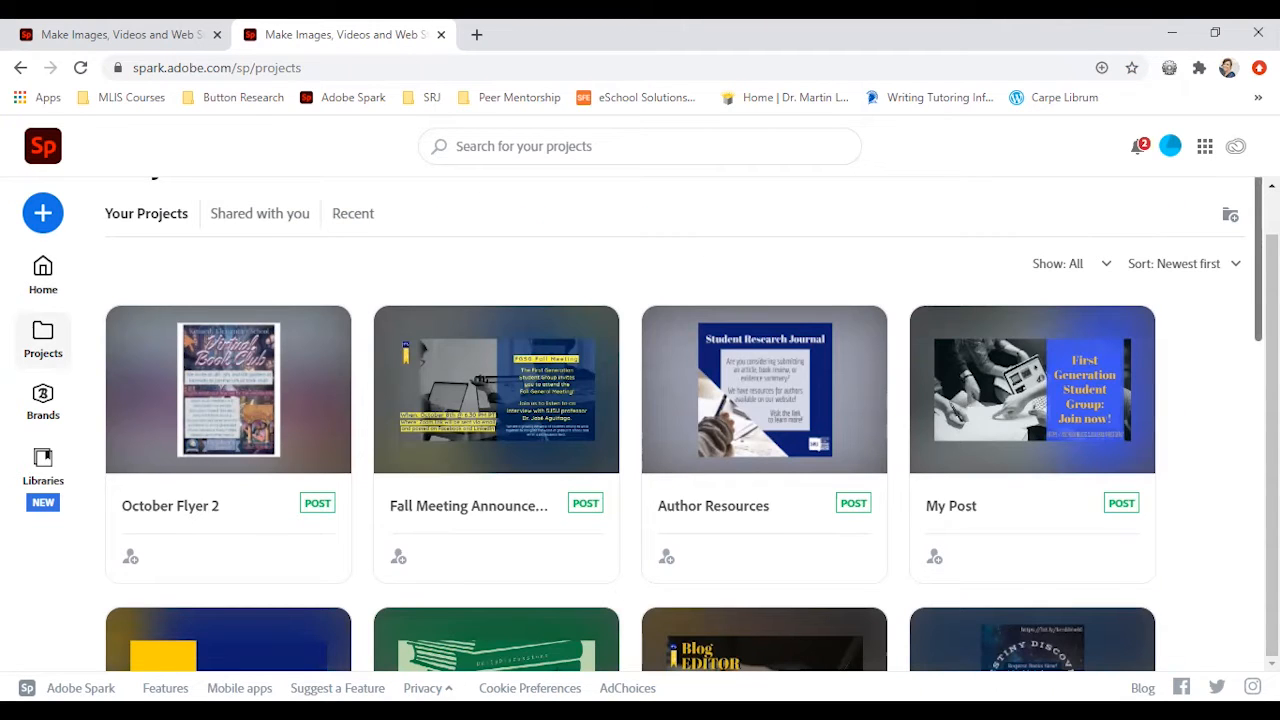
{"action": "scroll", "coordinate": [684, 424], "scroll_direction": "down", "scroll_amount": 2}
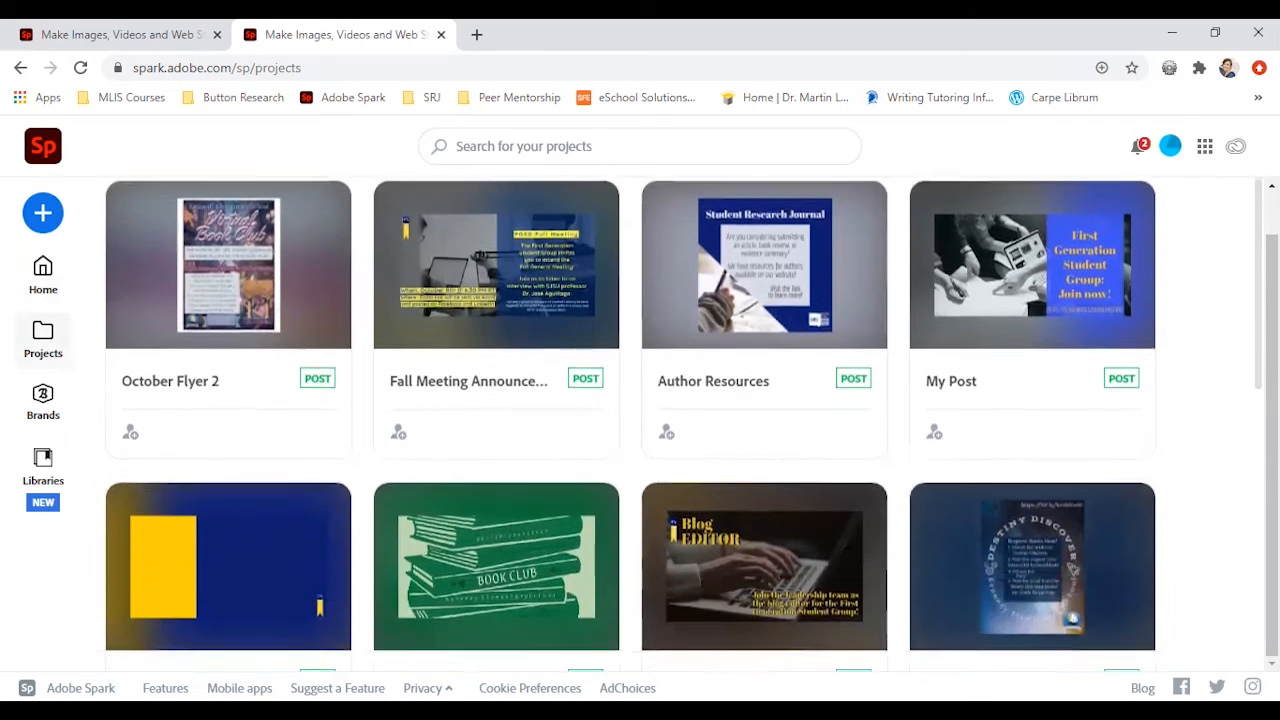
{"action": "scroll", "coordinate": [684, 424], "scroll_direction": "down", "scroll_amount": 1}
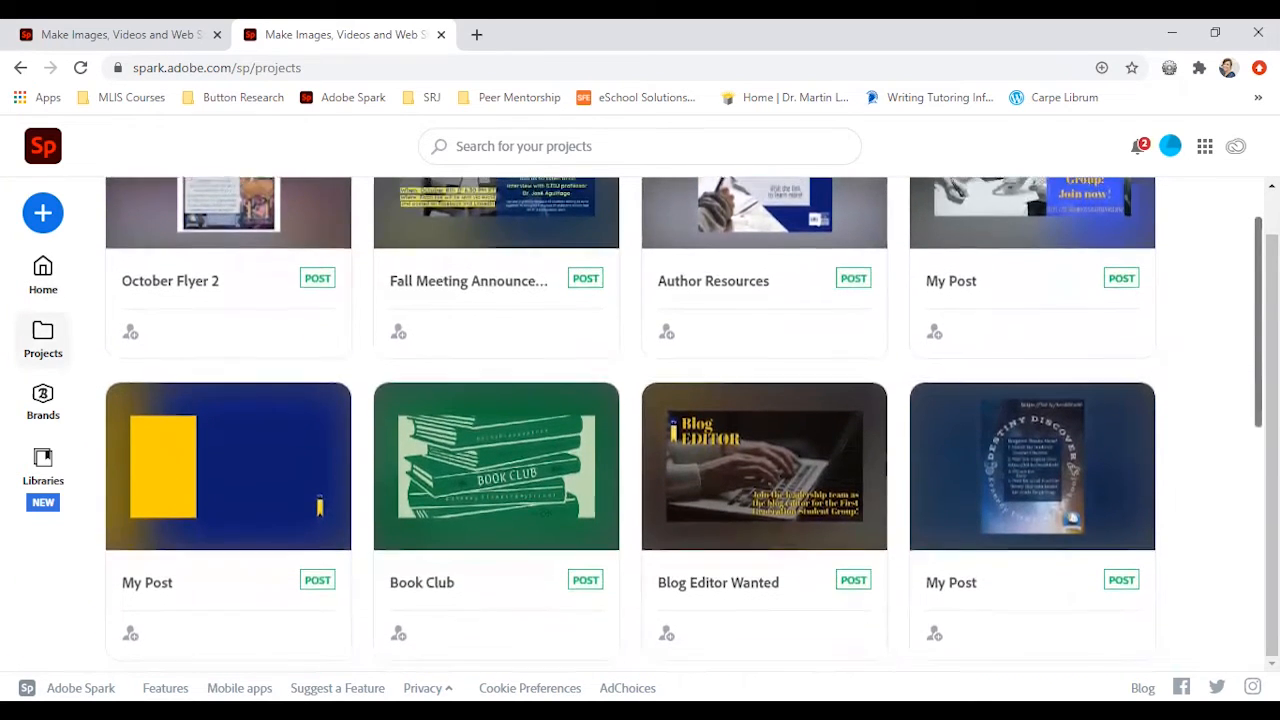
{"action": "scroll", "coordinate": [684, 424], "scroll_direction": "down", "scroll_amount": 4}
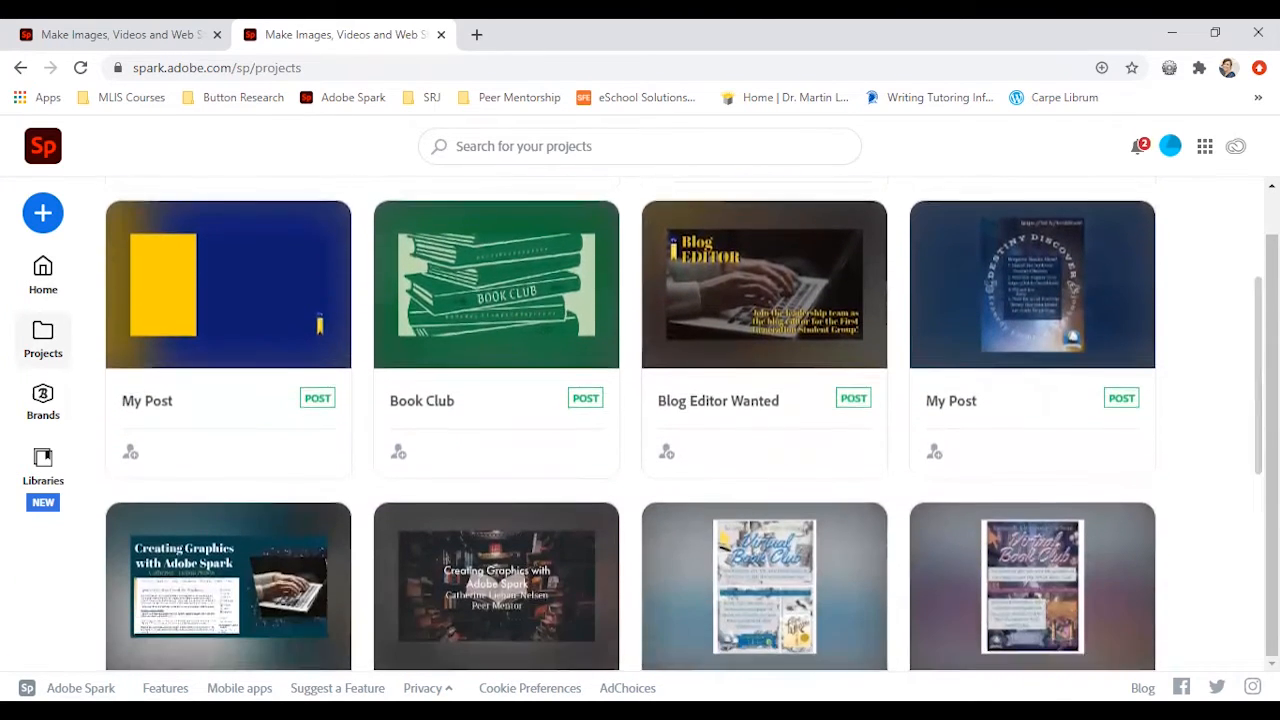
{"action": "scroll", "coordinate": [583, 331], "scroll_direction": "down", "scroll_amount": 1}
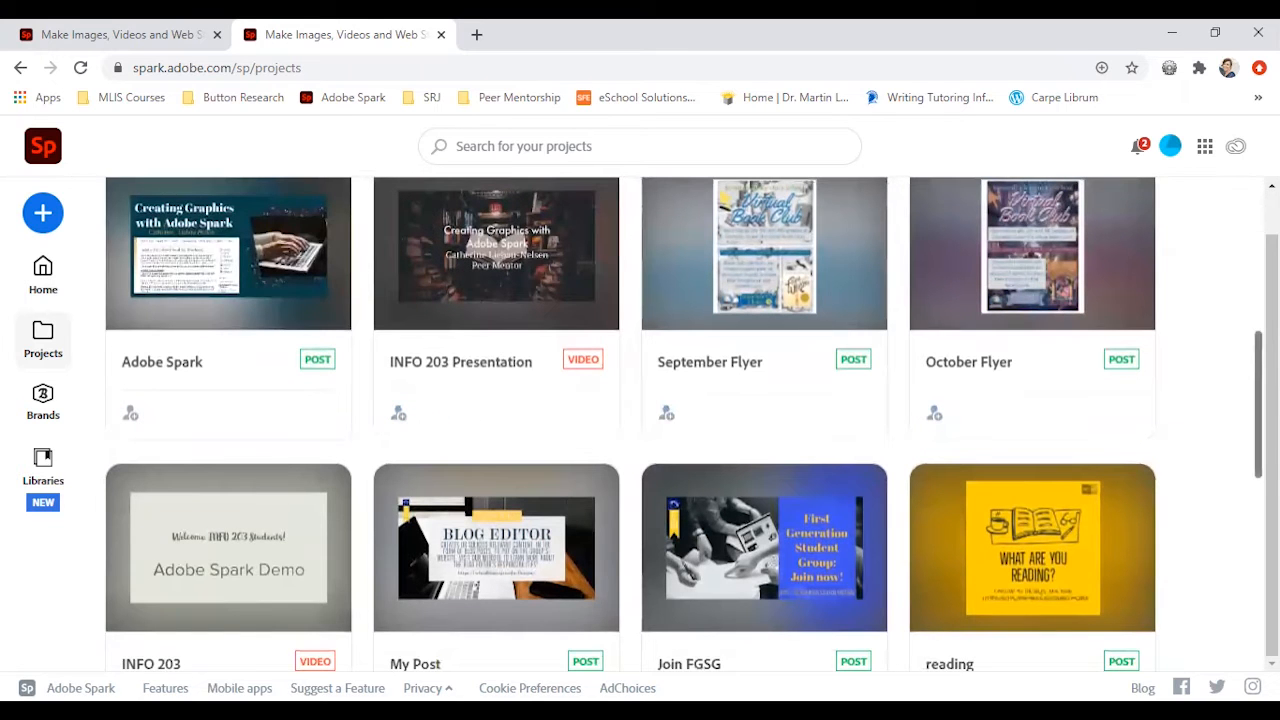
{"action": "scroll", "coordinate": [1258, 404], "scroll_direction": "down", "scroll_amount": 4}
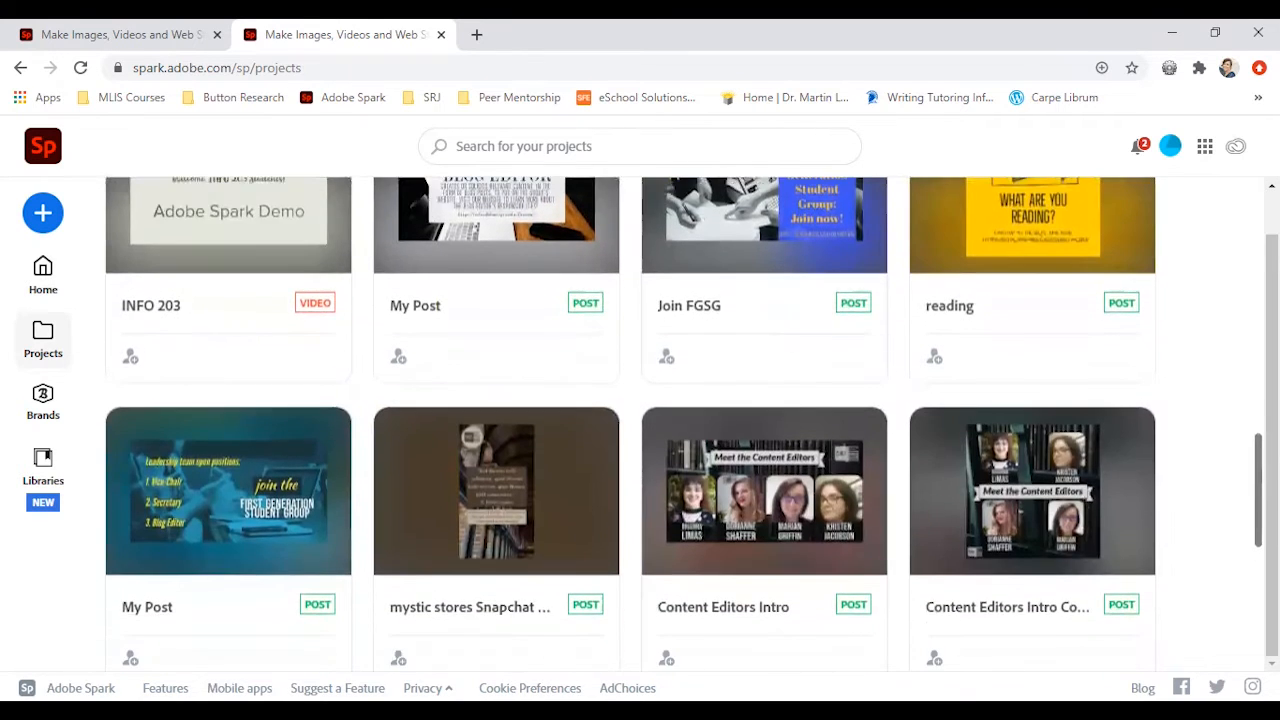
{"action": "scroll", "coordinate": [1258, 404], "scroll_direction": "down", "scroll_amount": 10}
{"action": "scroll", "coordinate": [1258, 404], "scroll_direction": "up", "scroll_amount": 4}
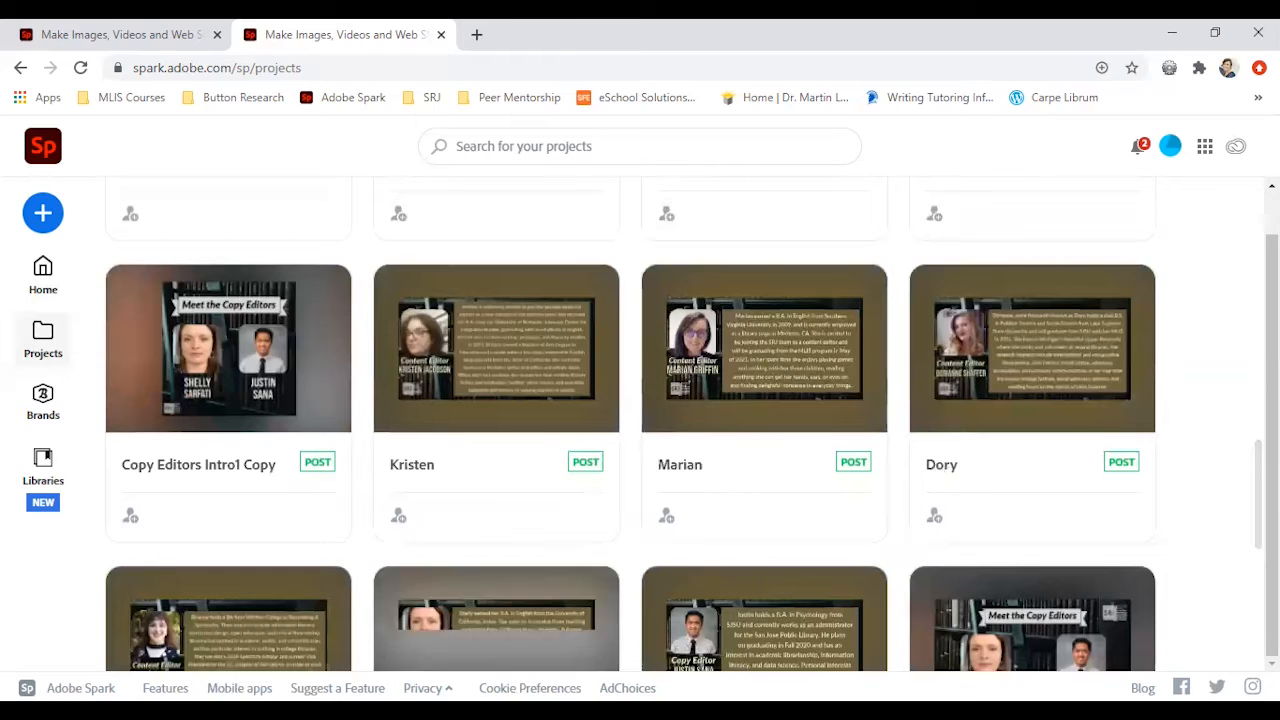
{"action": "scroll", "coordinate": [1258, 447], "scroll_direction": "down", "scroll_amount": 2}
{"action": "scroll", "coordinate": [1258, 447], "scroll_direction": "up", "scroll_amount": 3}
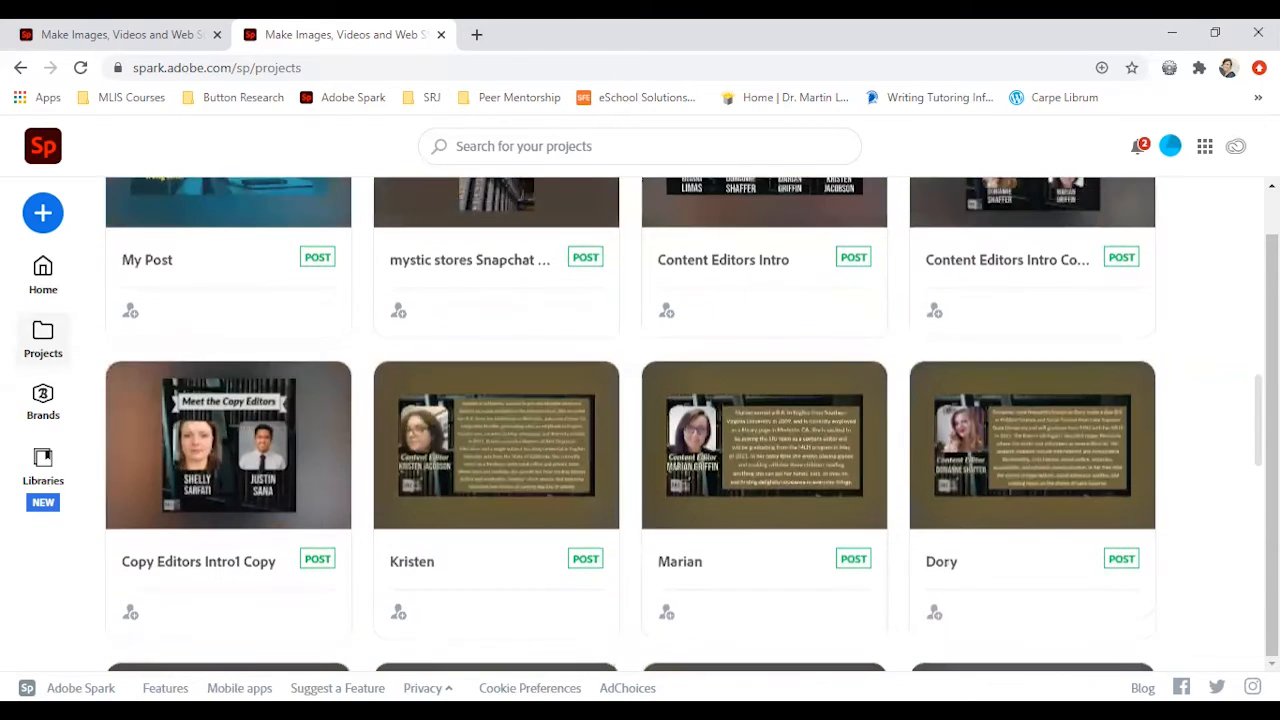
{"action": "key", "text": "ctrl+w"}
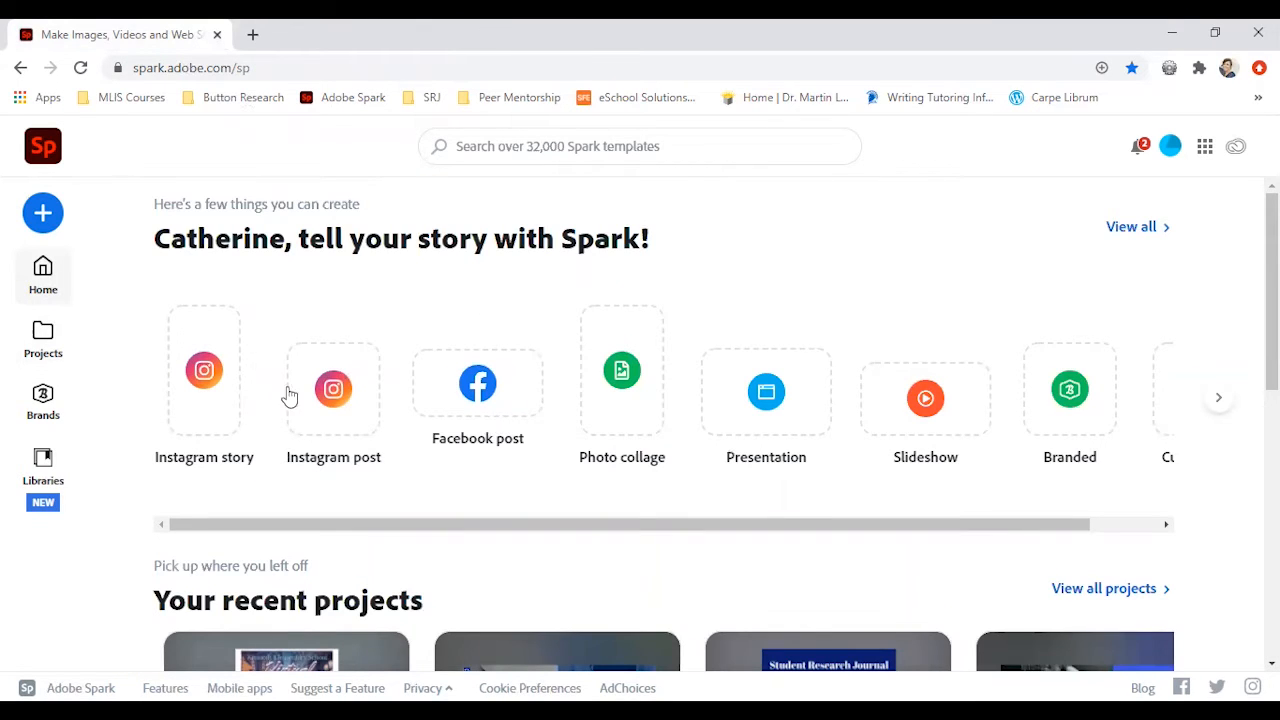
Start a blank Facebook post project named First Gen Meeting A and browse the Facebook templates offered for it
{"action": "left_click", "coordinate": [482, 398]}
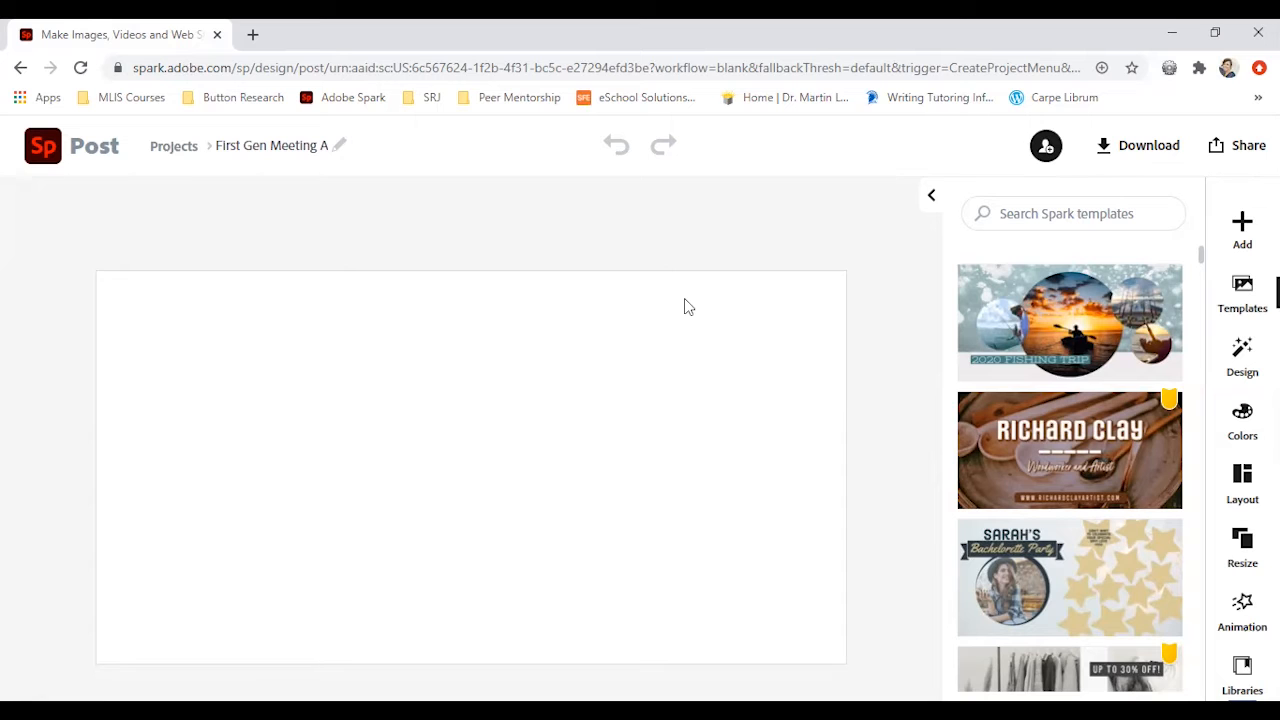
{"action": "left_click", "coordinate": [1115, 215]}
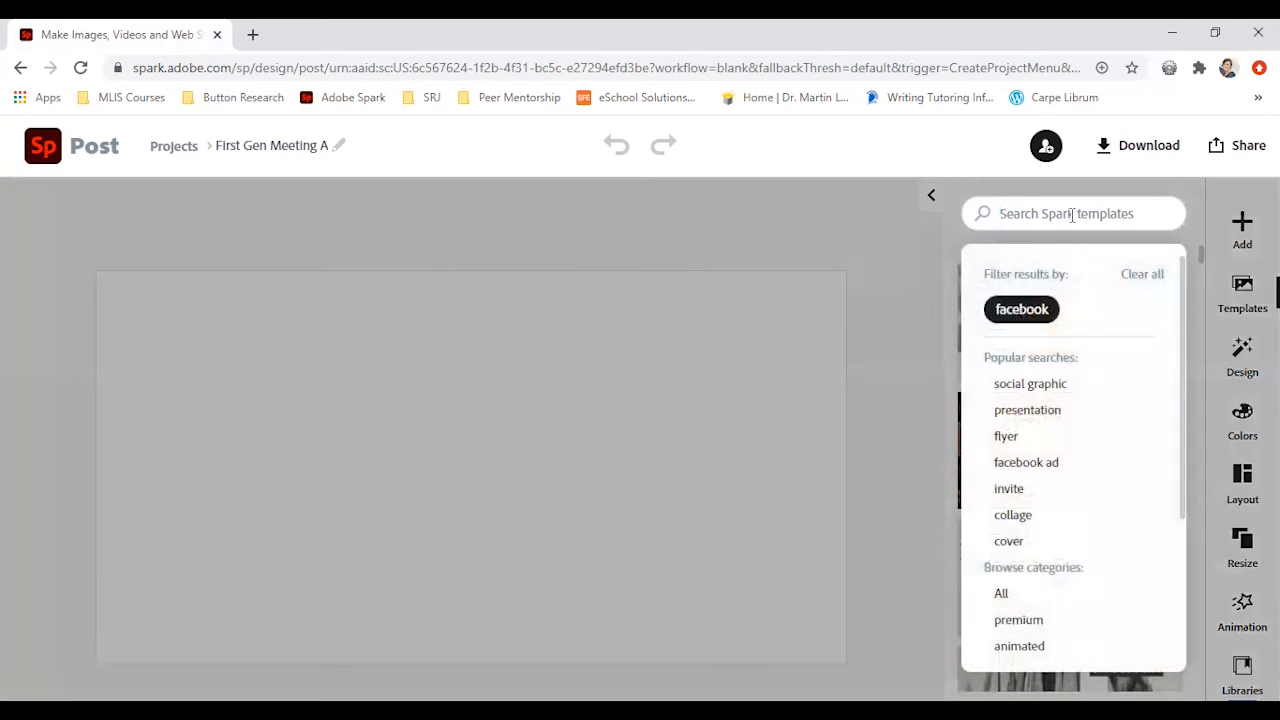
{"action": "left_click", "coordinate": [858, 272]}
{"action": "left_click_drag", "start_coordinate": [1200, 257], "coordinate": [1205, 474]}
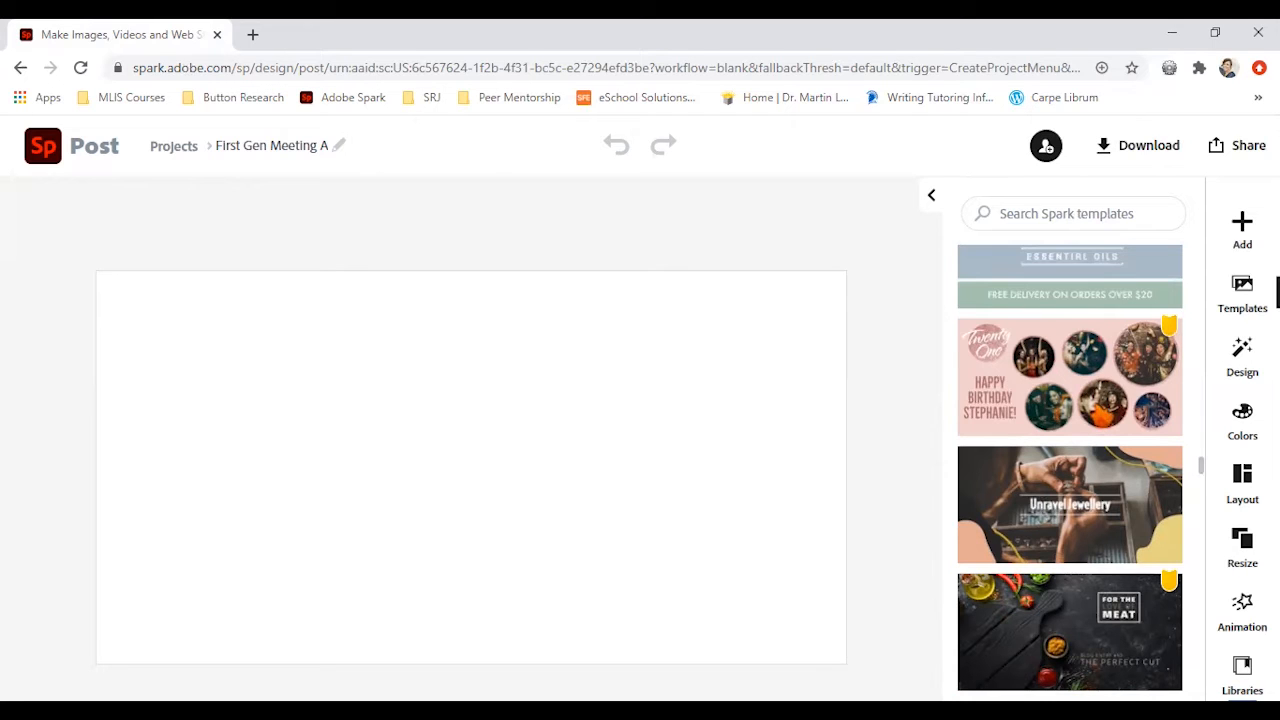
Examine the design variations, color palettes, layout grids, resize formats and animation options available for the blank post
{"action": "left_click", "coordinate": [1243, 252]}
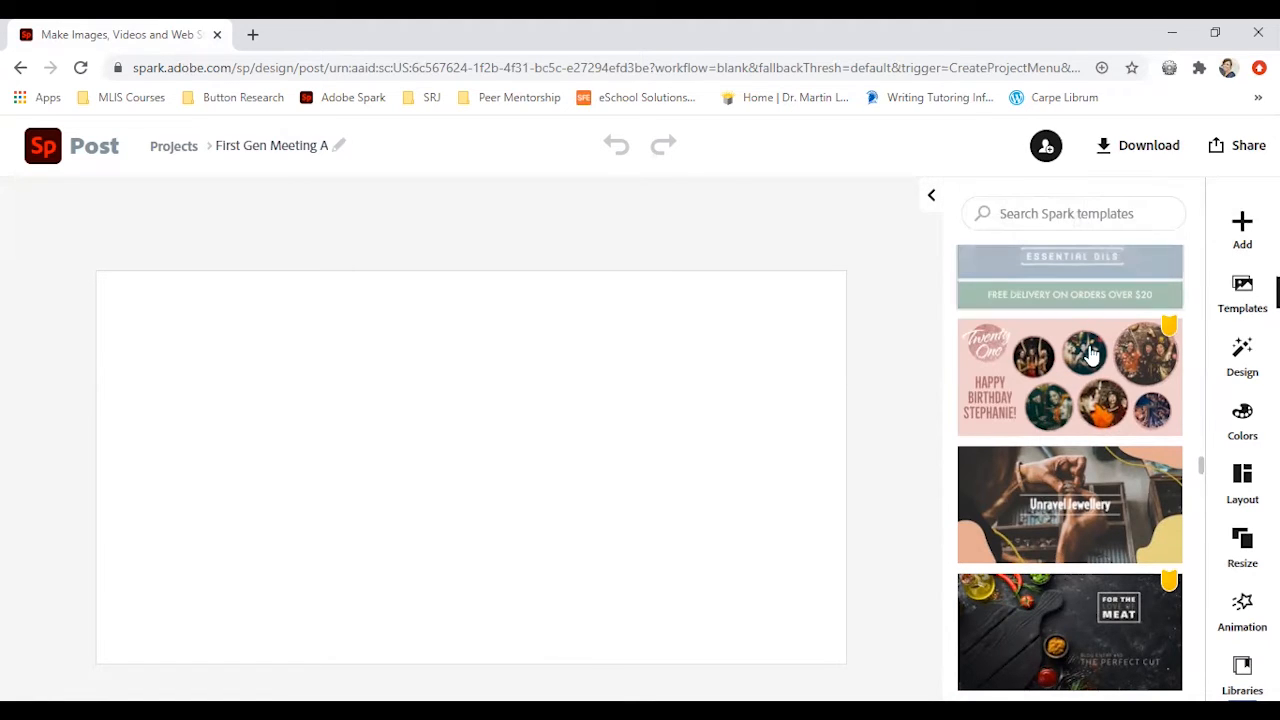
{"action": "left_click", "coordinate": [1243, 372]}
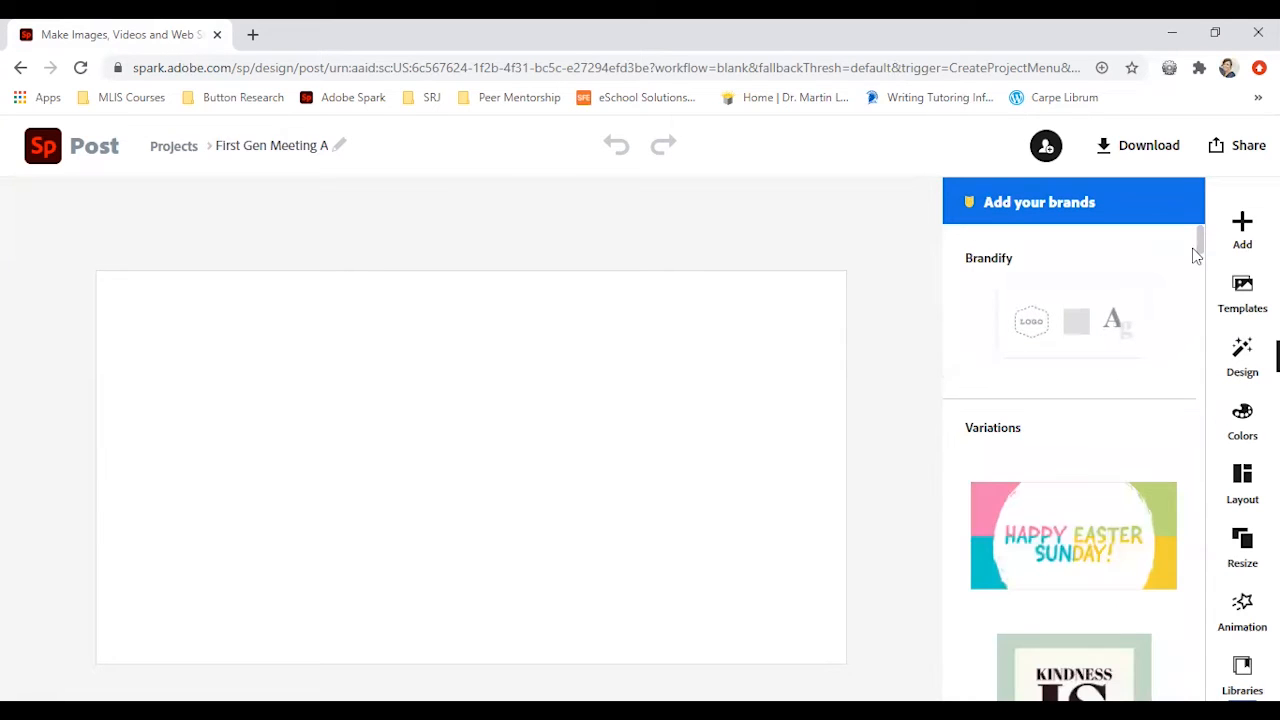
{"action": "left_click_drag", "start_coordinate": [1203, 252], "coordinate": [1205, 327]}
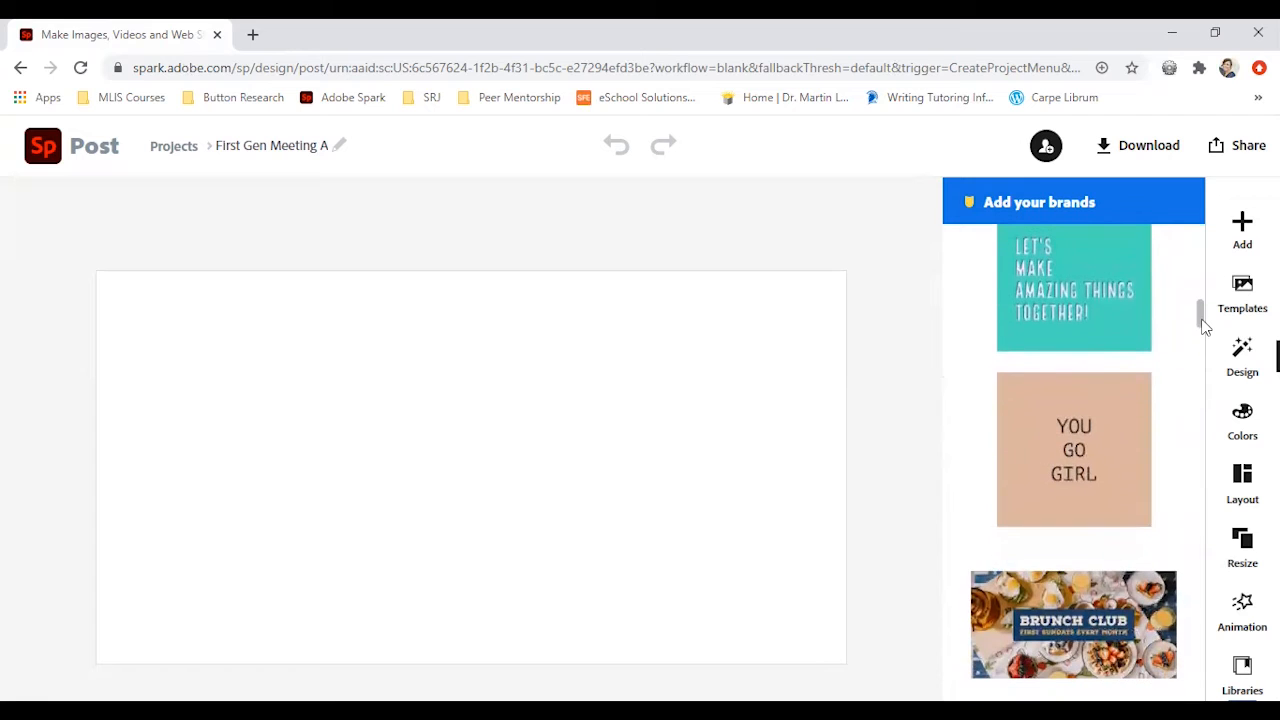
{"action": "left_click", "coordinate": [1244, 420]}
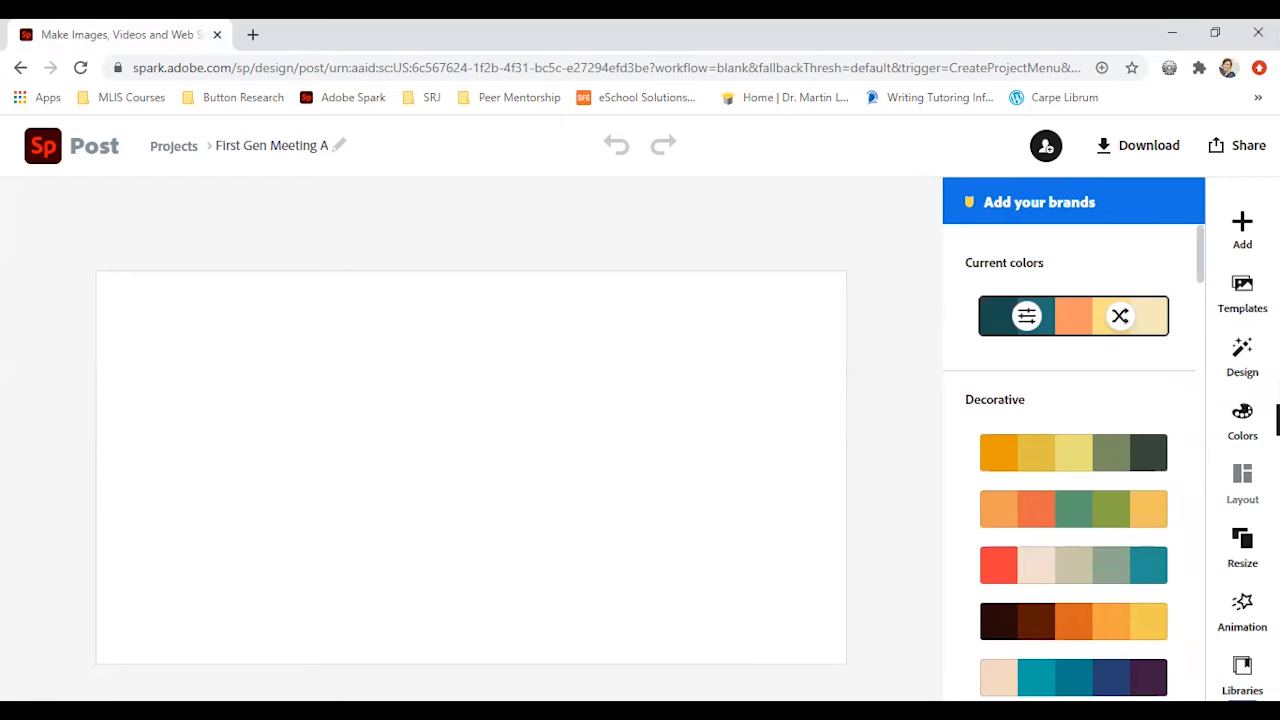
{"action": "left_click", "coordinate": [1242, 482]}
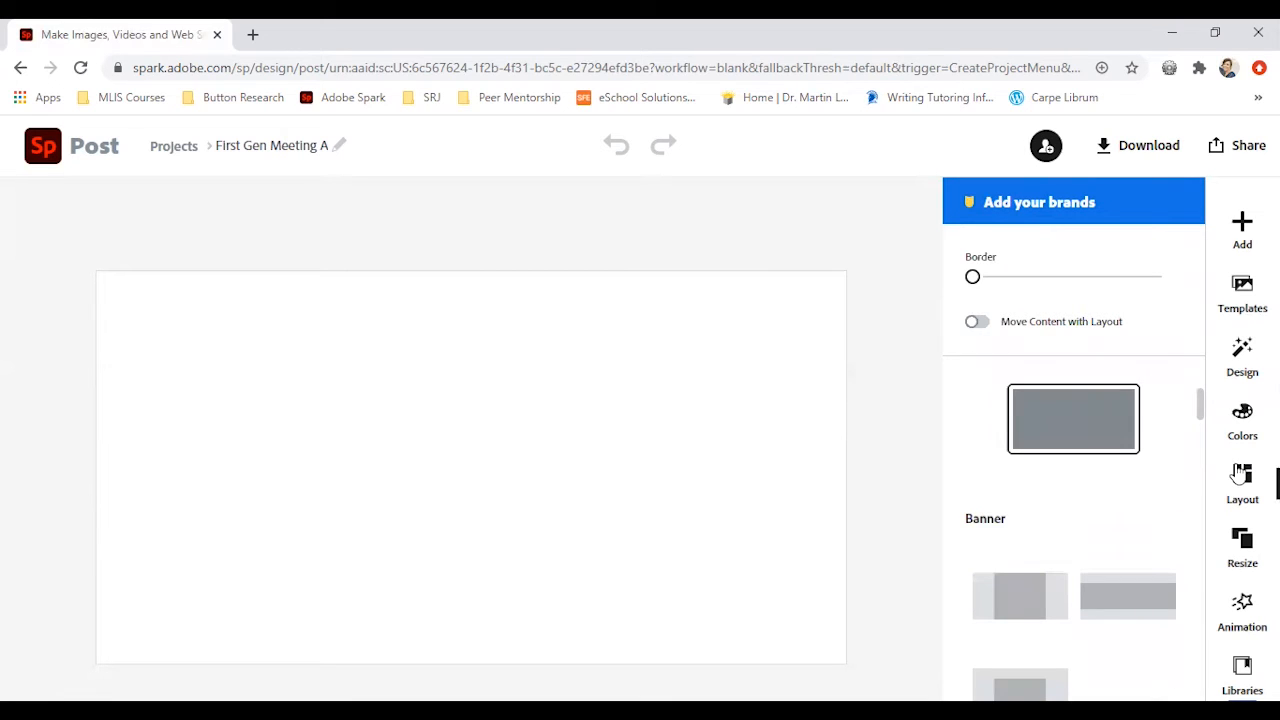
{"action": "left_click_drag", "start_coordinate": [1203, 422], "coordinate": [1203, 509]}
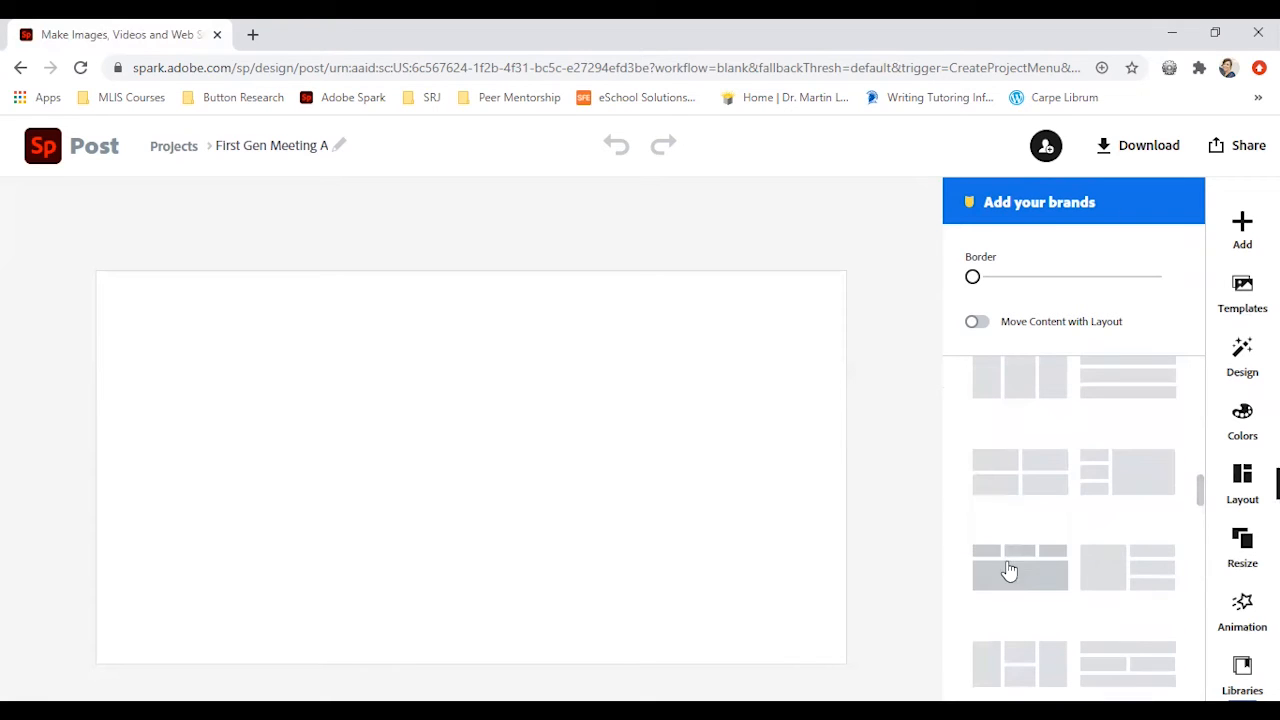
{"action": "left_click", "coordinate": [1242, 545]}
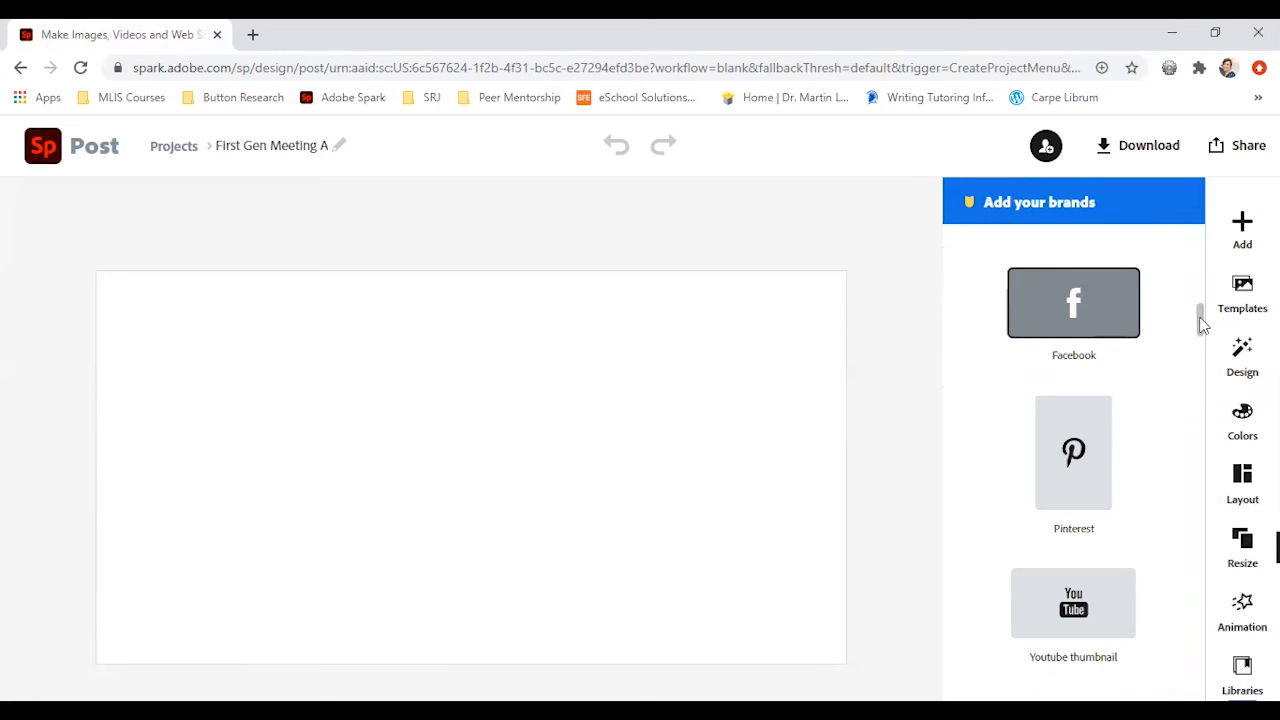
{"action": "scroll", "coordinate": [1203, 325], "scroll_direction": "down", "scroll_amount": 3}
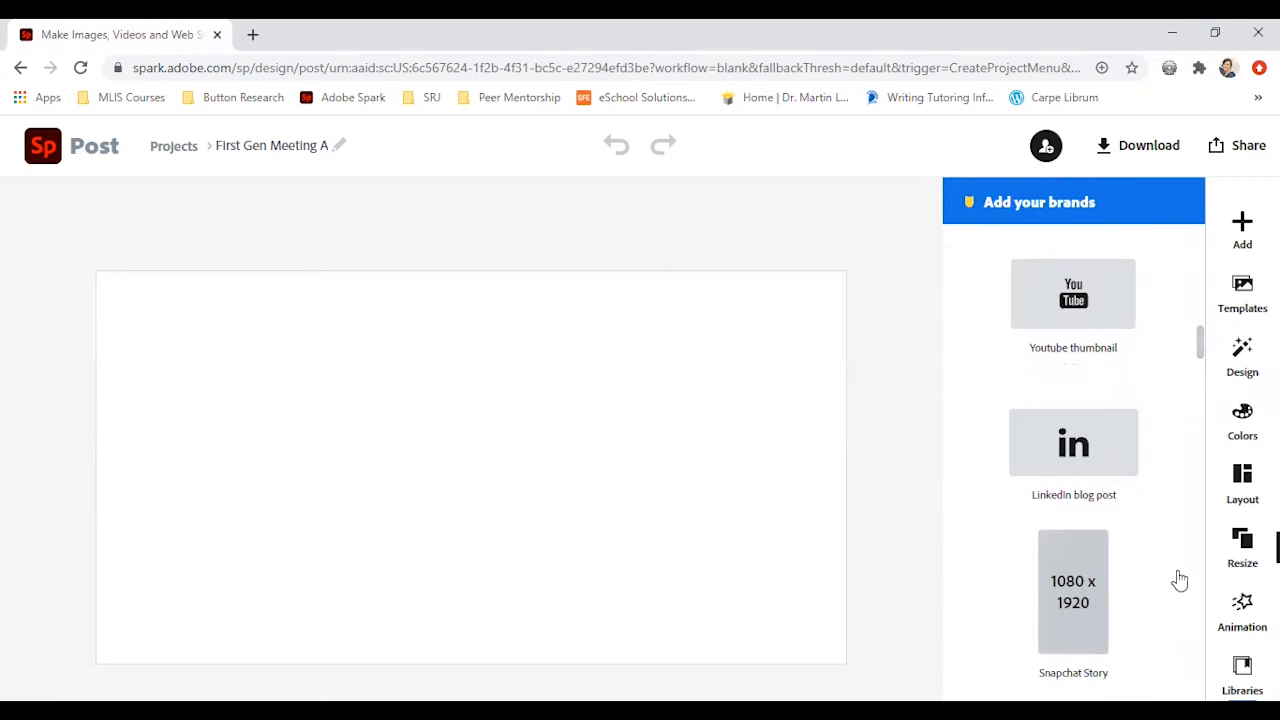
{"action": "left_click", "coordinate": [1246, 610]}
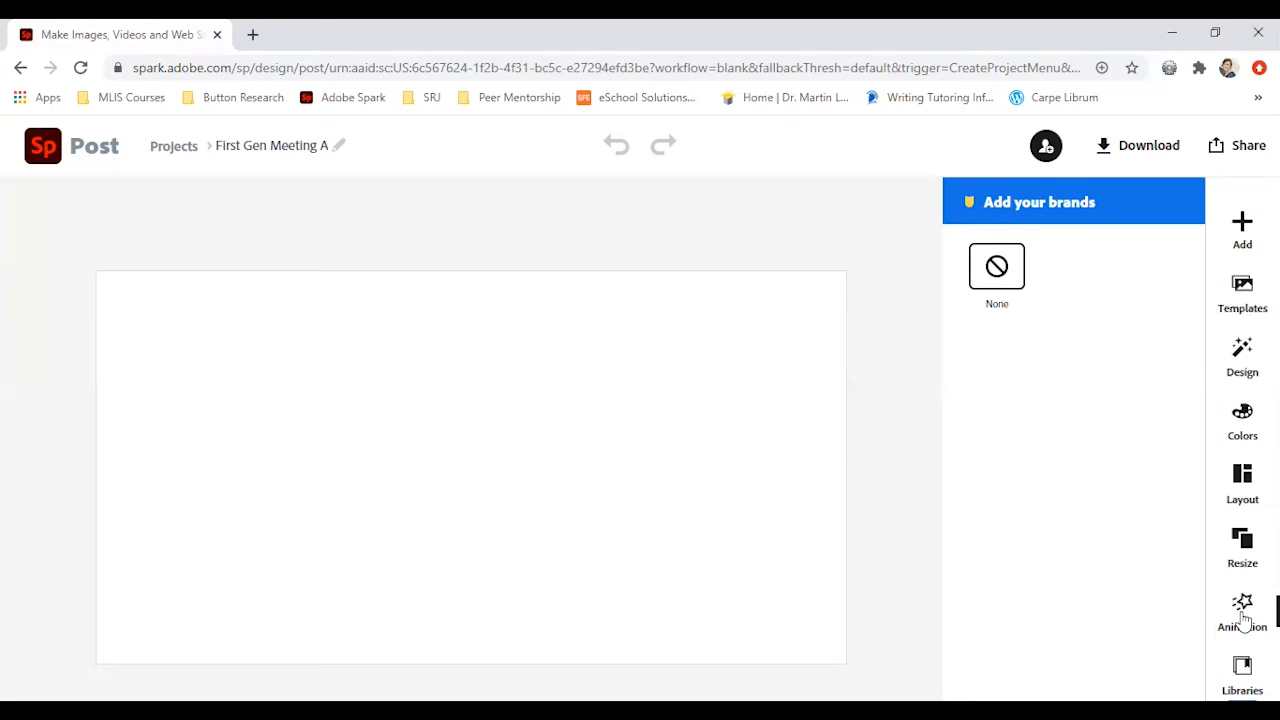
Search the templates for "meeting" and create a project from the Origami Perception Classes template
{"action": "left_click", "coordinate": [1241, 298]}
{"action": "left_click", "coordinate": [1084, 214]}
{"action": "type", "text": "meeting"}
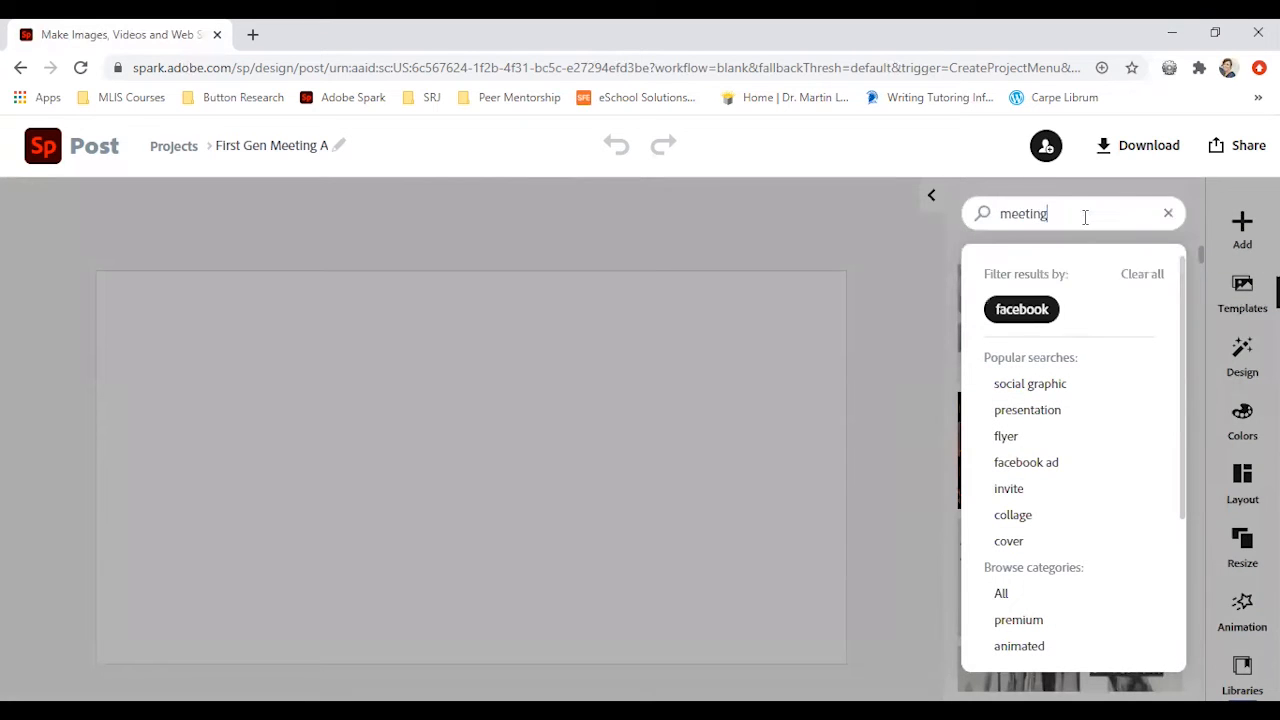
{"action": "key", "text": "Return"}
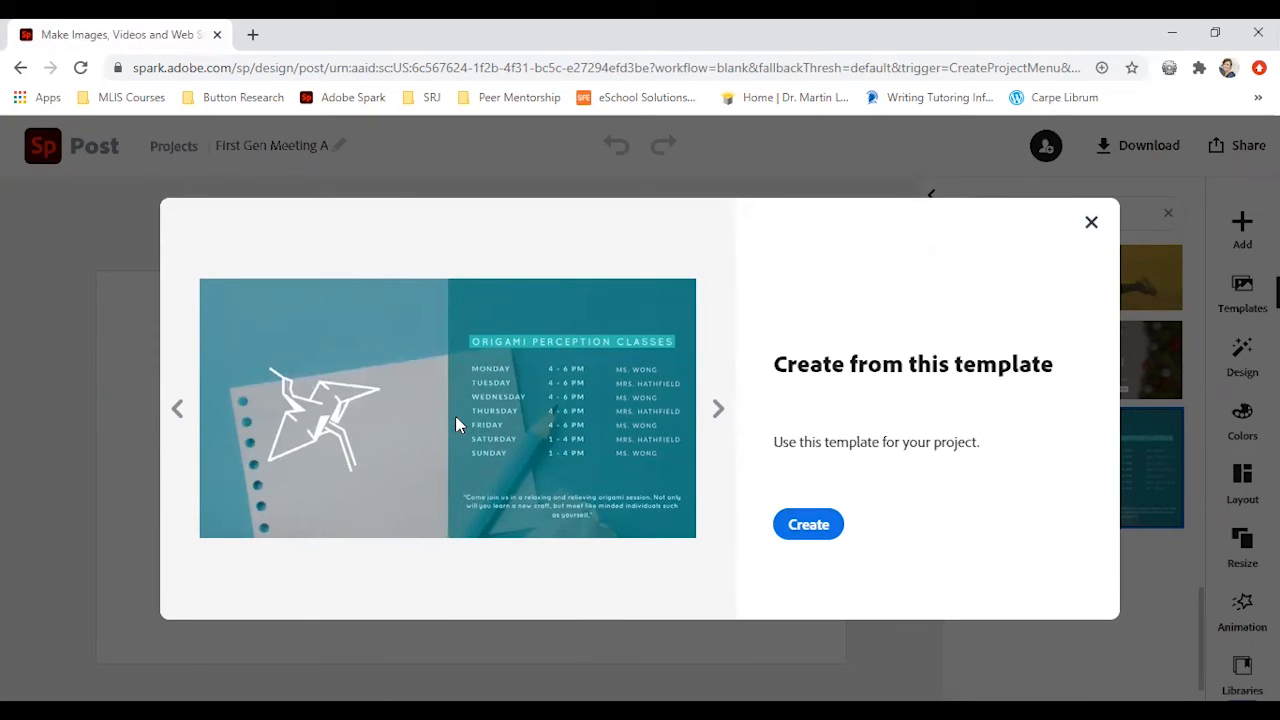
{"action": "left_click", "coordinate": [808, 528]}
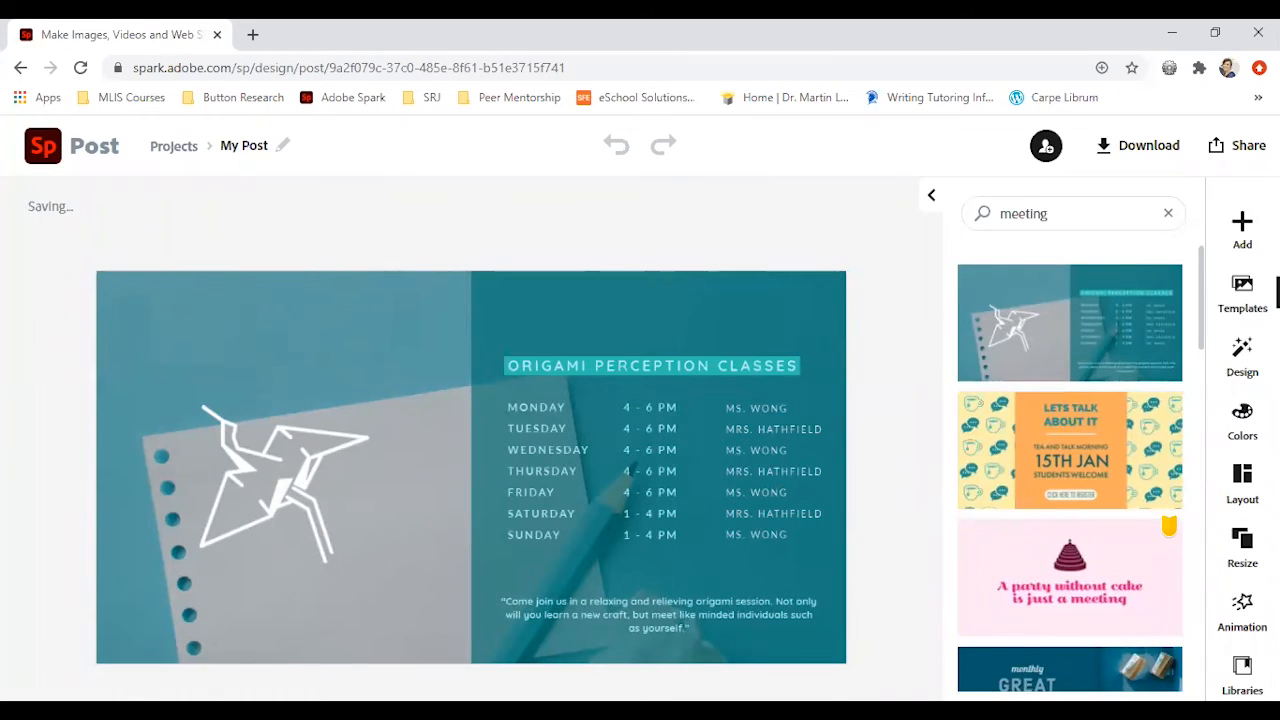
Recolor the translucent teal panel behind the class schedule to dark navy blue
{"action": "left_click", "coordinate": [660, 318]}
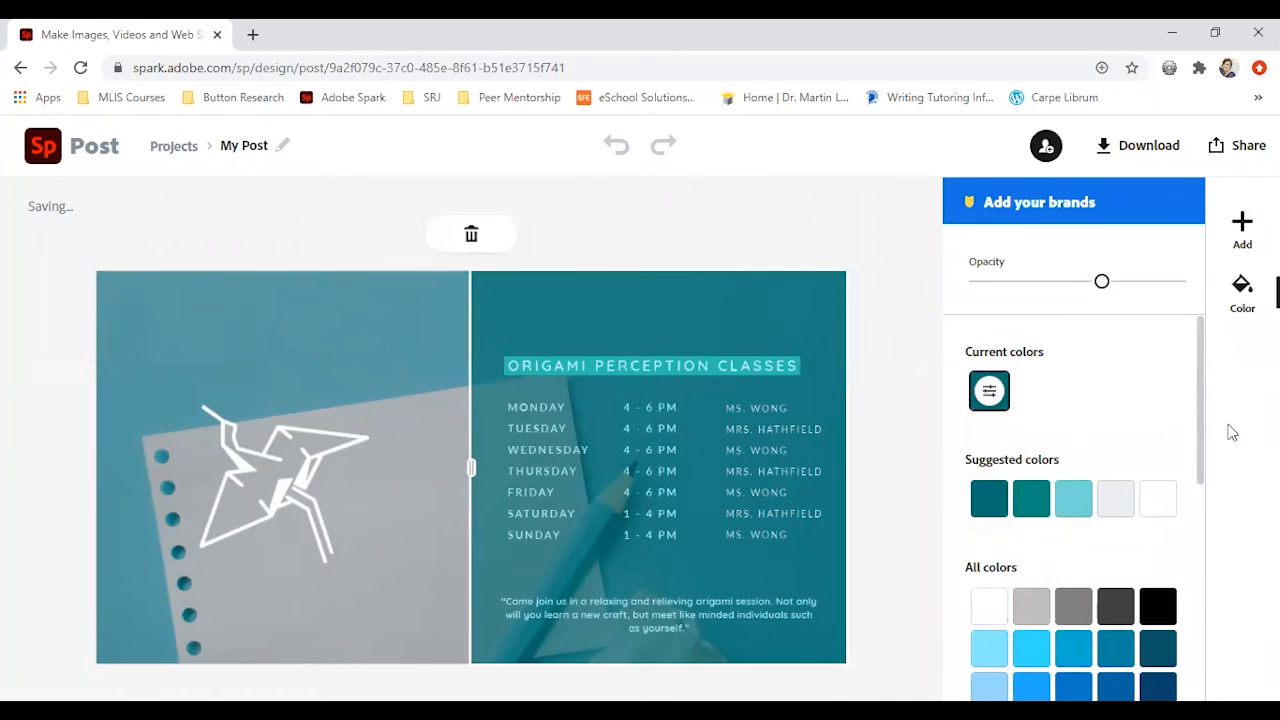
{"action": "left_click_drag", "start_coordinate": [1203, 431], "coordinate": [1194, 525]}
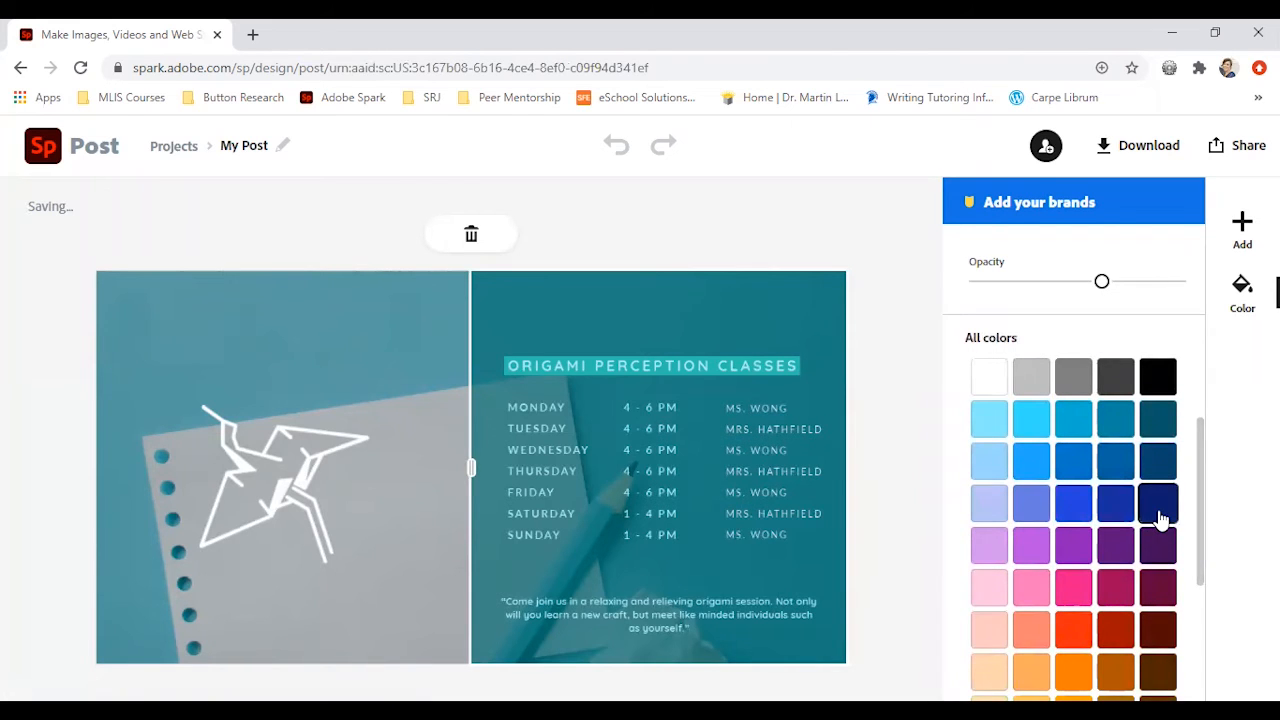
{"action": "left_click", "coordinate": [1158, 510]}
Replace the background paper photo with a free photo of a hand pointing at a laptop, found by searching for "meeting"
{"action": "left_click", "coordinate": [343, 335]}
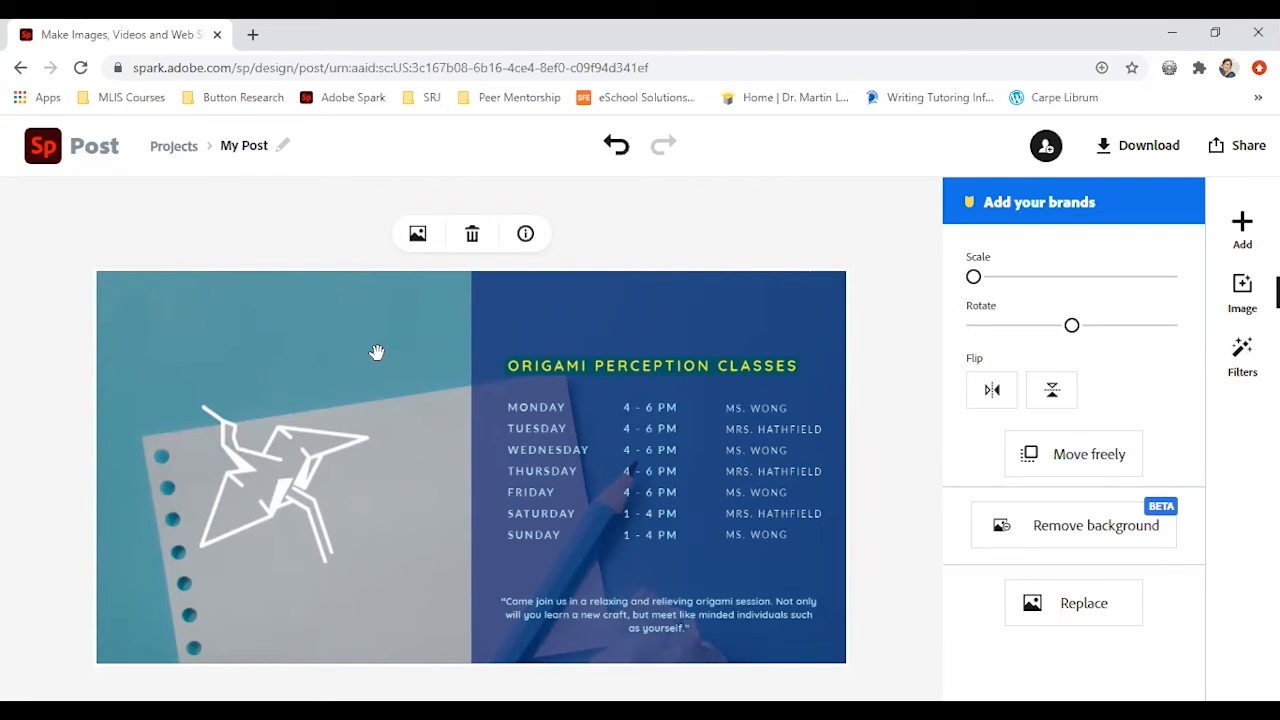
{"action": "left_click", "coordinate": [418, 233]}
{"action": "type", "text": "Paper"}
{"action": "key", "text": "Return"}
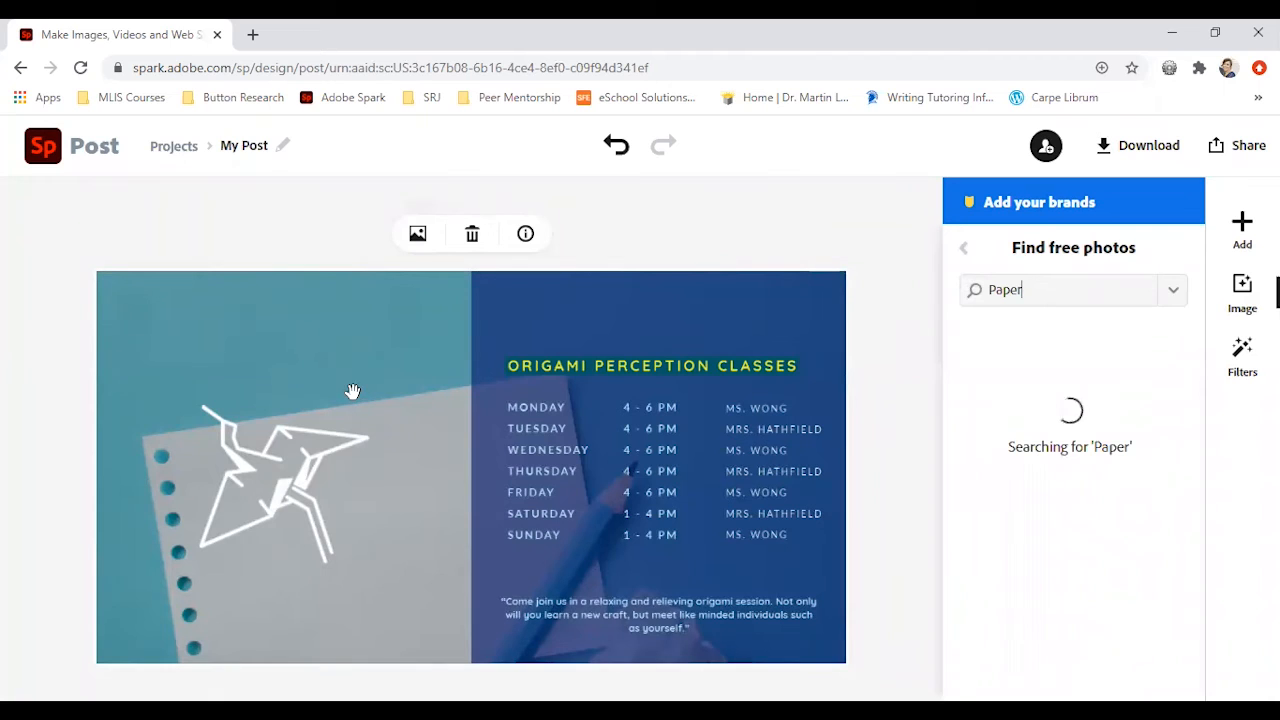
{"action": "left_click", "coordinate": [1062, 290]}
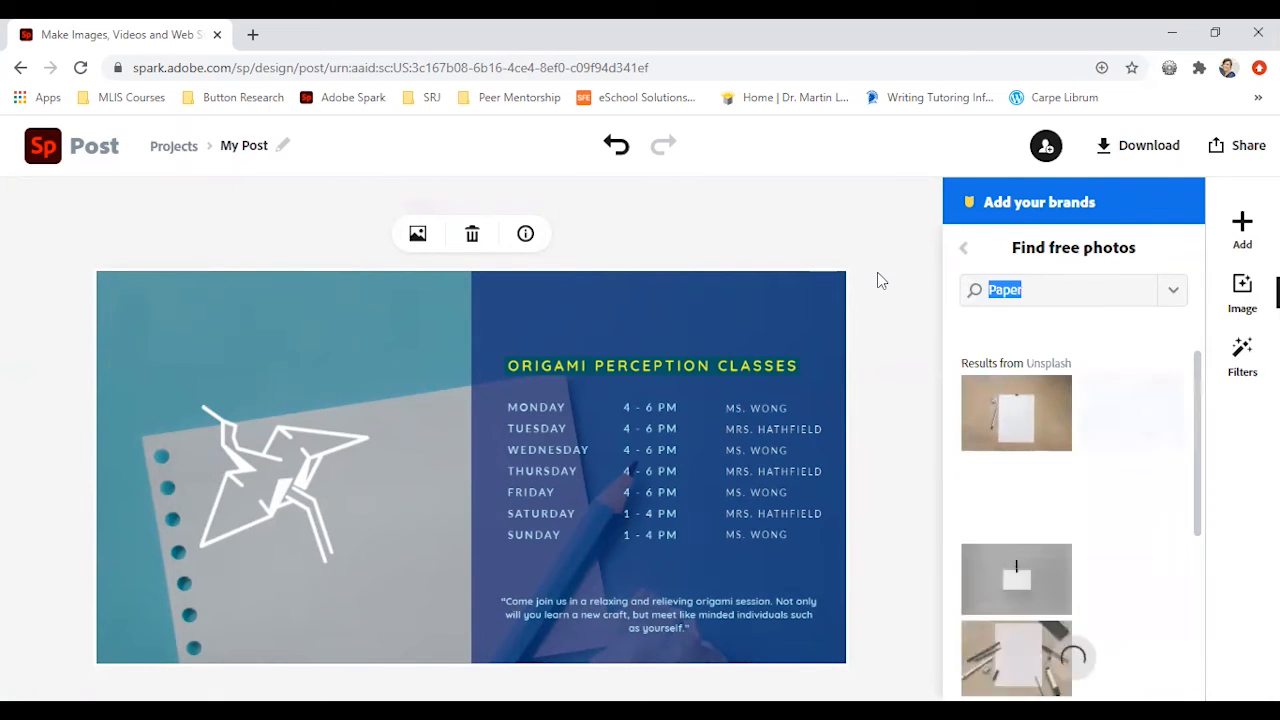
{"action": "type", "text": "meeting"}
{"action": "key", "text": "Return"}
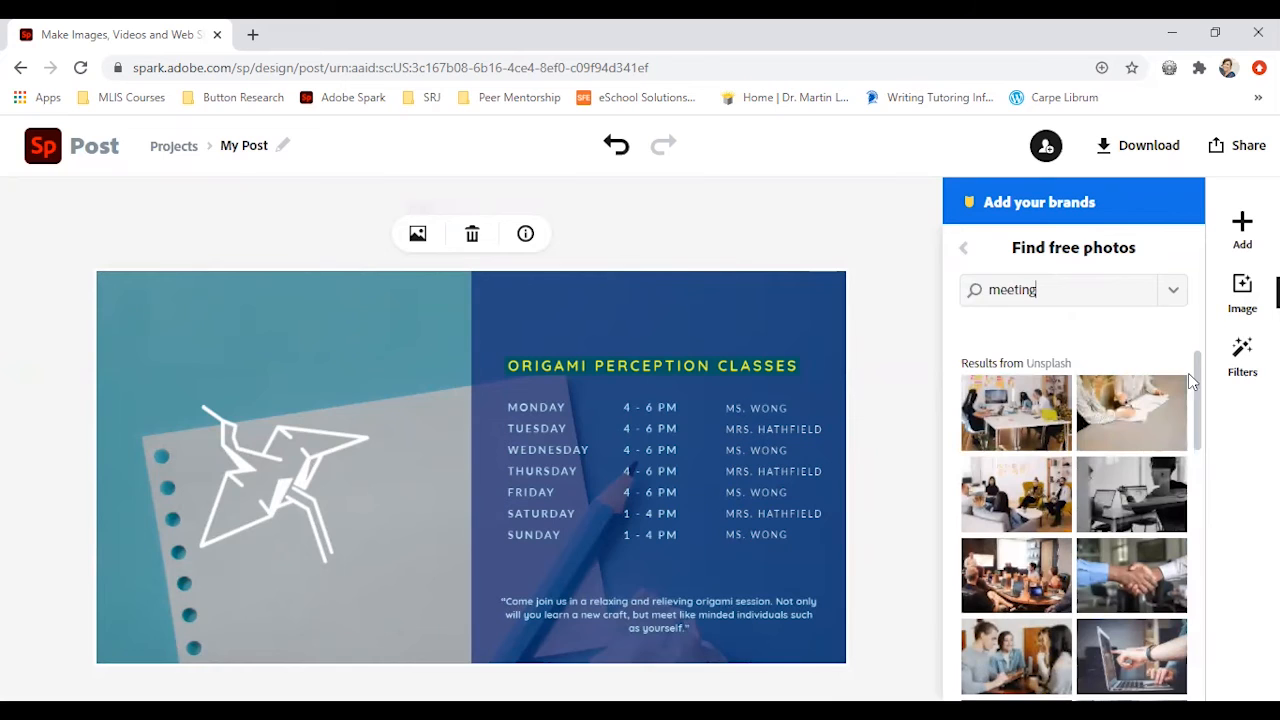
{"action": "left_click_drag", "start_coordinate": [1196, 385], "coordinate": [1200, 455]}
{"action": "left_click", "coordinate": [1110, 385]}
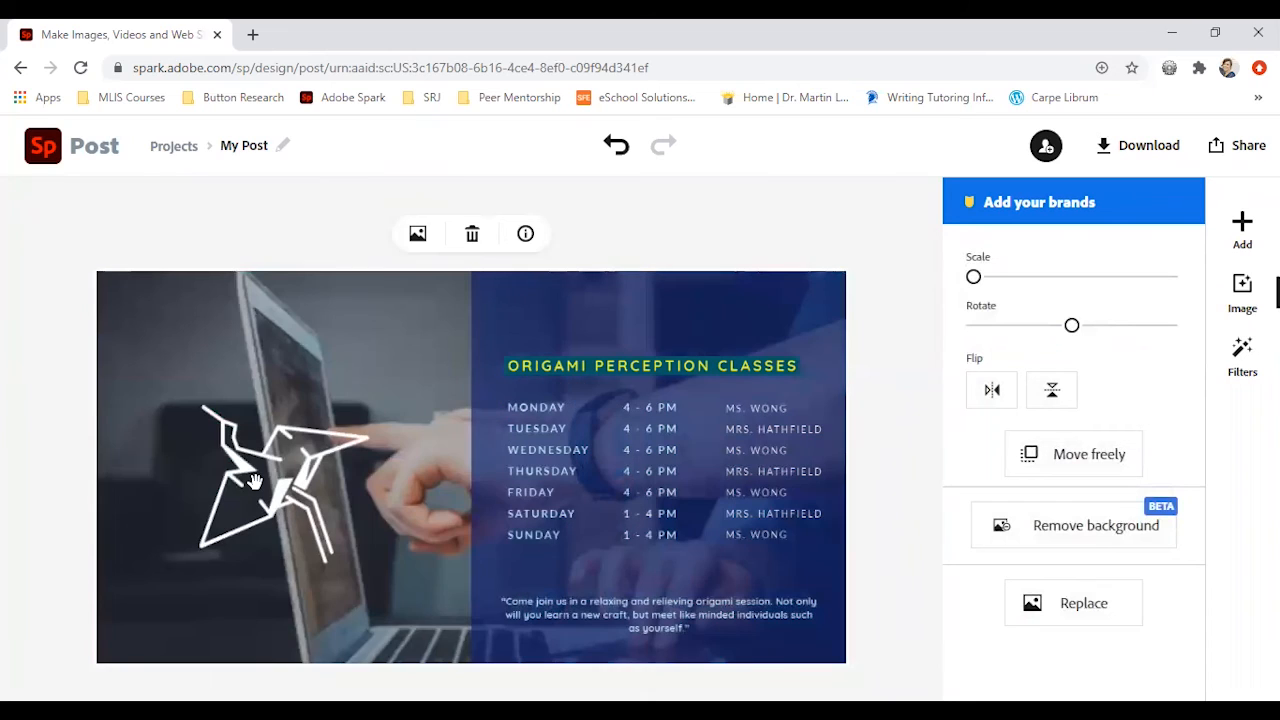
Delete the white origami bird icon over the laptop photo
{"action": "left_click", "coordinate": [283, 516]}
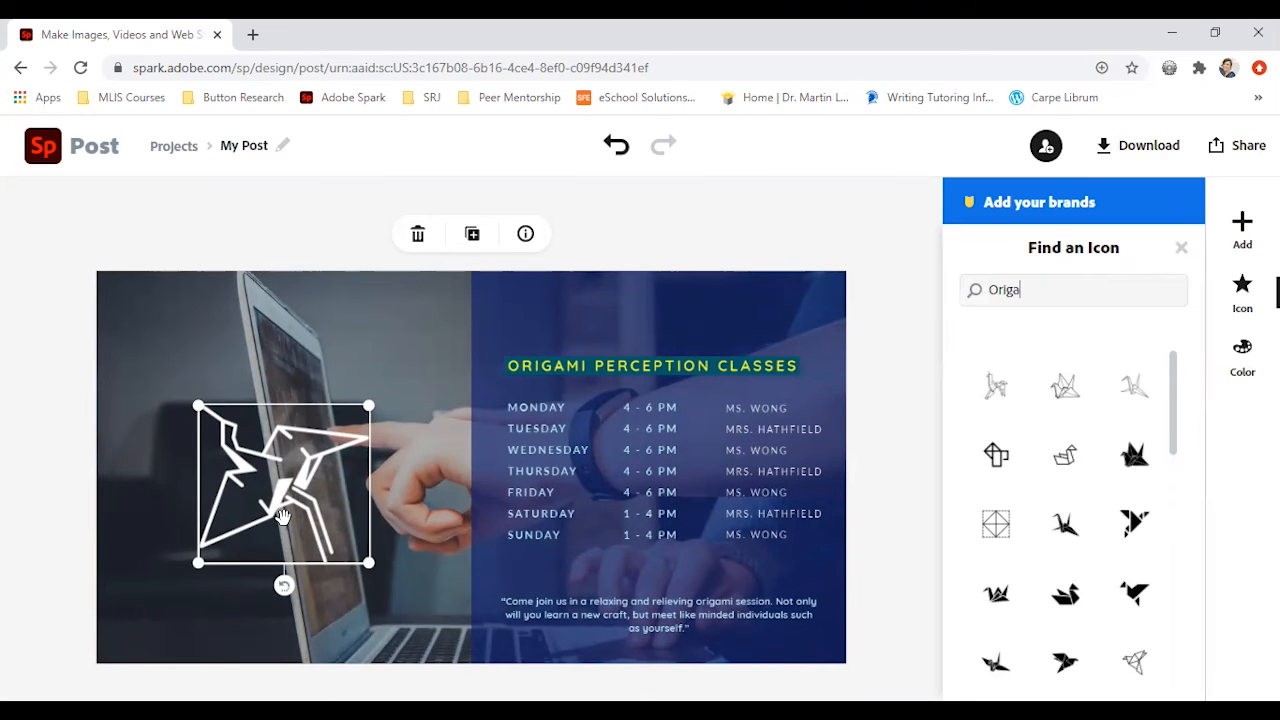
{"action": "type", "text": "mi"}
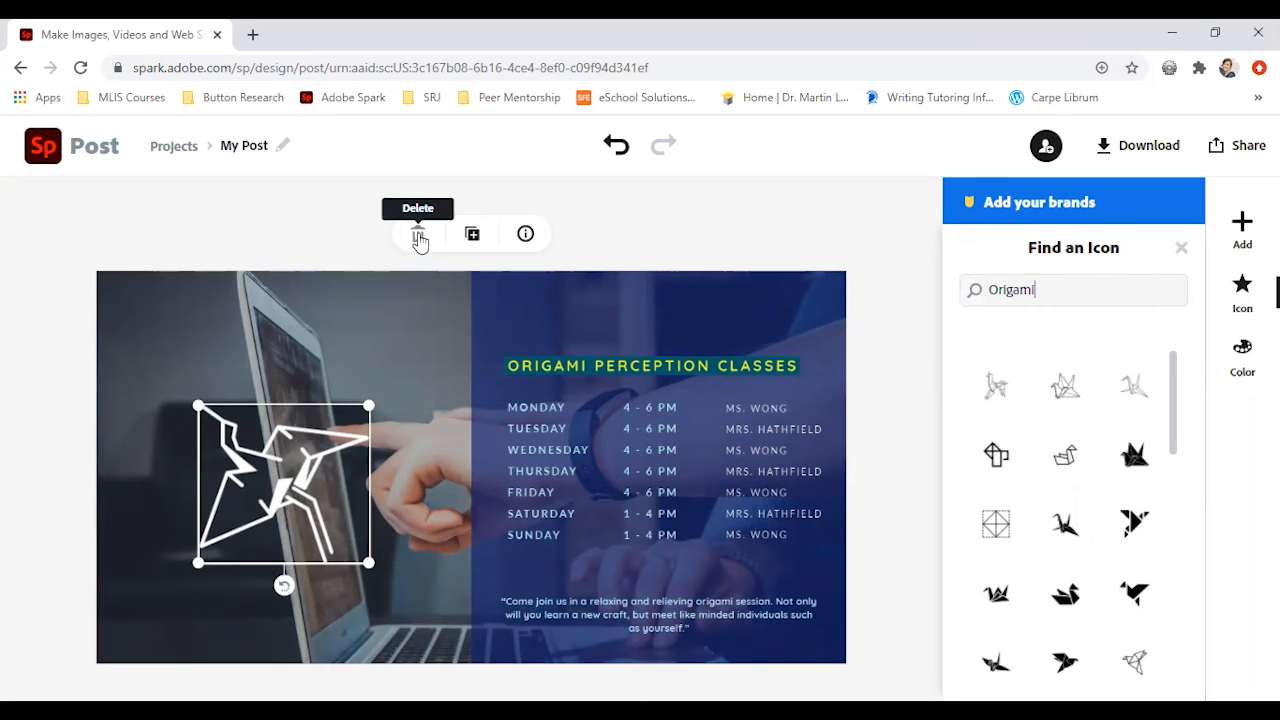
{"action": "left_click", "coordinate": [419, 238]}
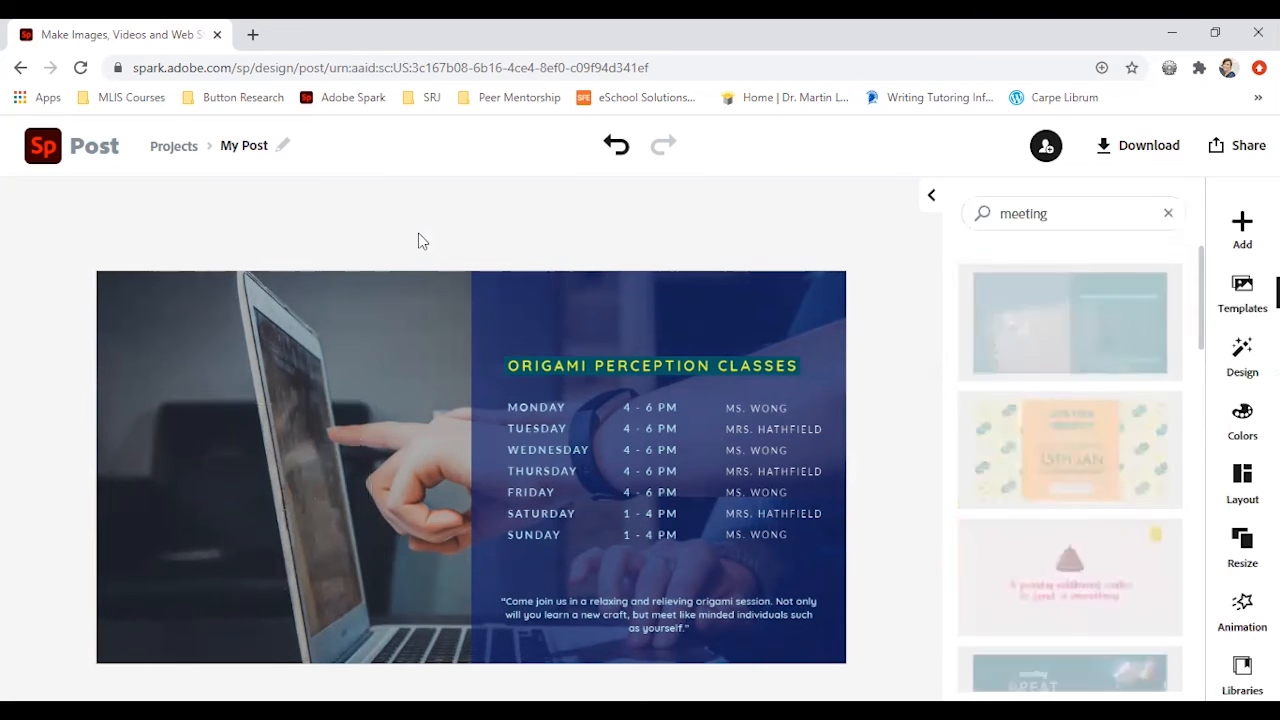
Replace the "Origami Perception Classes" heading with "First Generation Student Group Fall Meeting" on two lines
{"action": "left_click", "coordinate": [703, 360]}
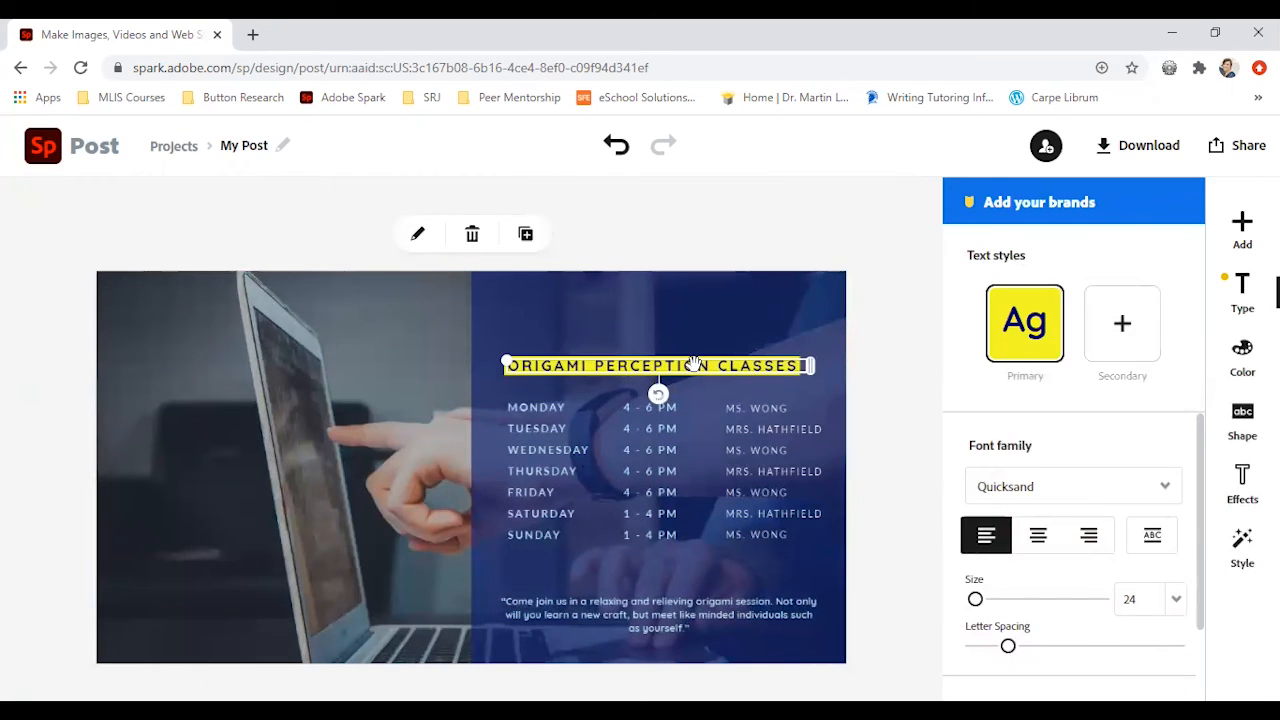
{"action": "left_click", "coordinate": [695, 362]}
{"action": "key", "text": "BackSpace"}
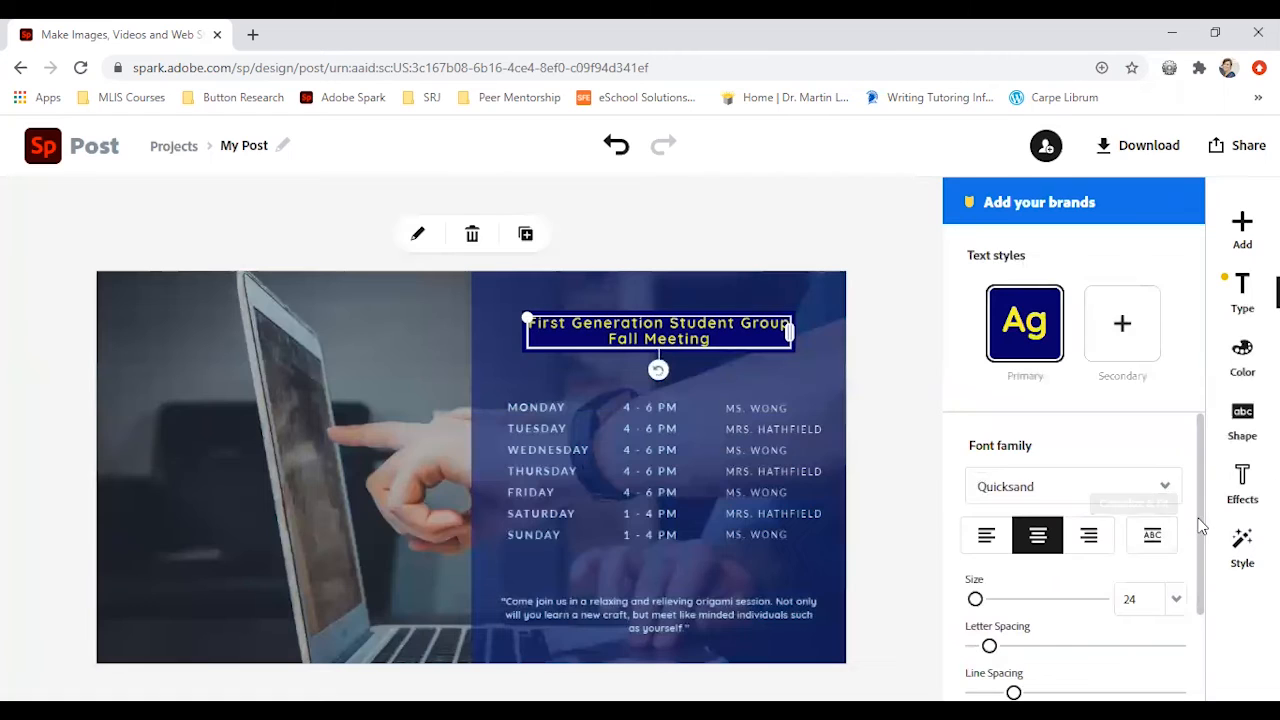
Try other alignments for the heading, set its text size to 26 and center-align it
{"action": "left_click_drag", "start_coordinate": [1201, 520], "coordinate": [1203, 605]}
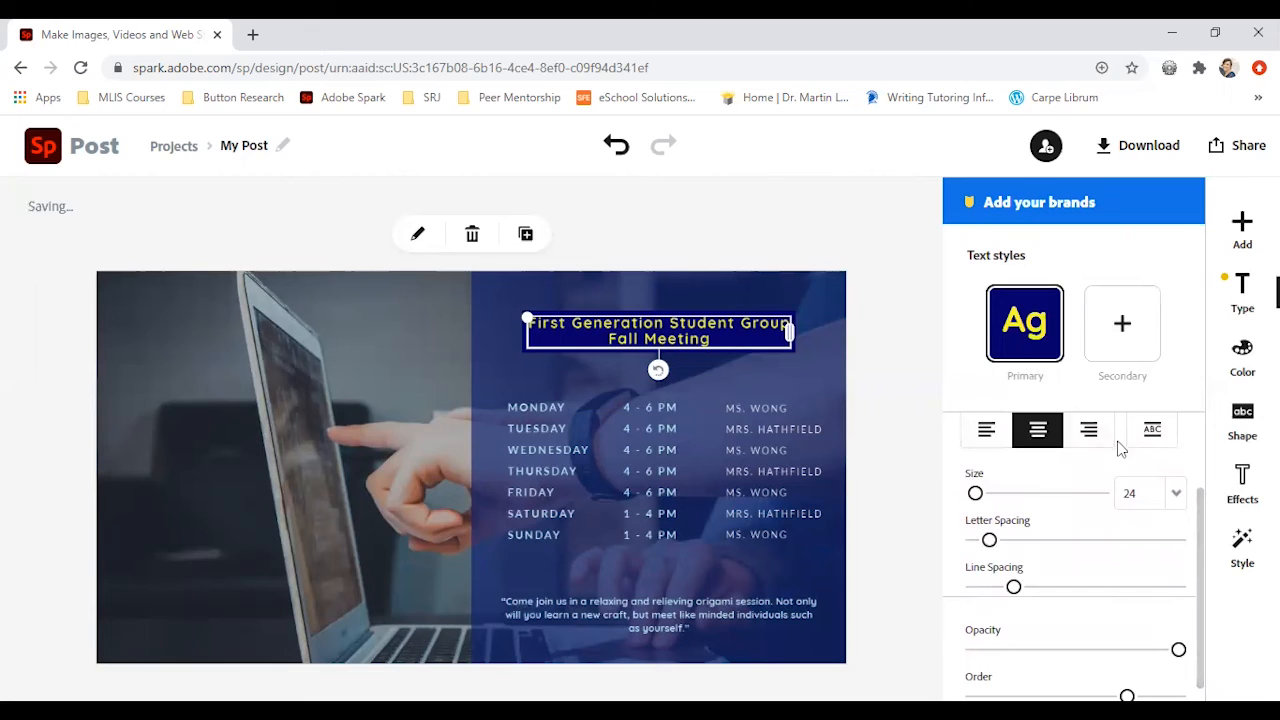
{"action": "left_click", "coordinate": [1085, 448]}
{"action": "left_click", "coordinate": [990, 440]}
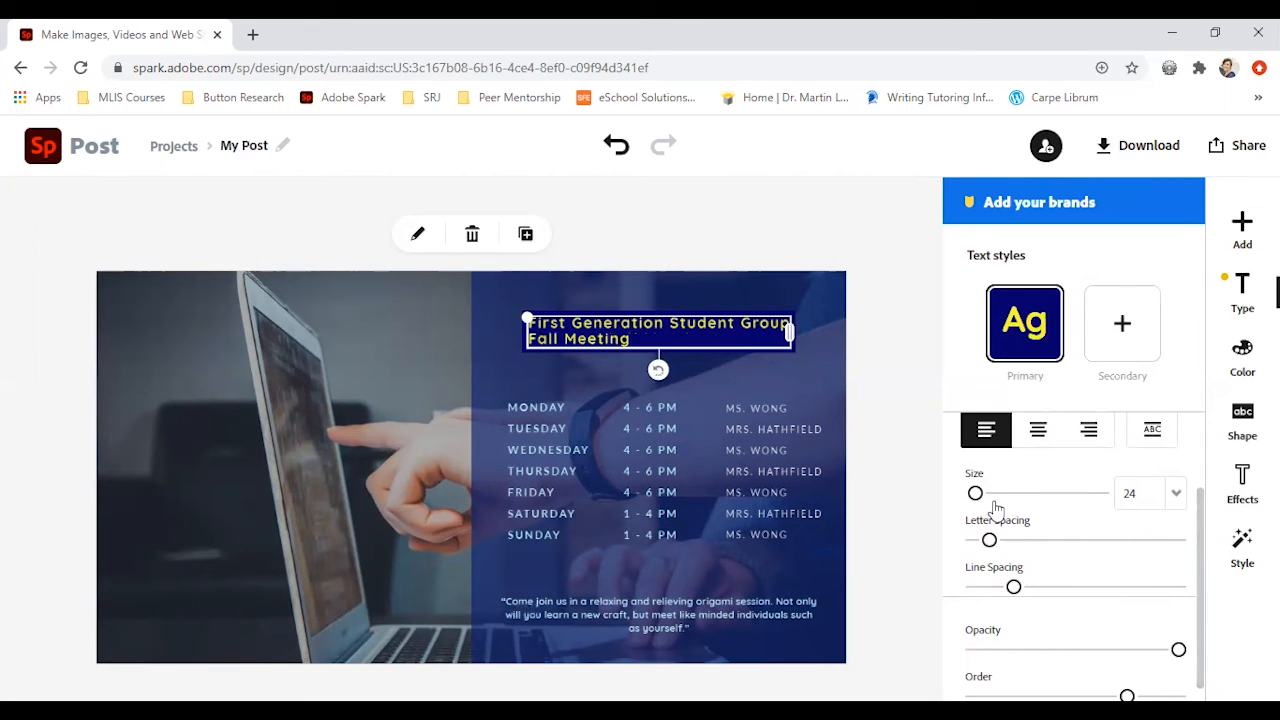
{"action": "mouse_move", "coordinate": [975, 493]}
{"action": "left_mouse_down"}
{"action": "mouse_move", "coordinate": [1012, 496]}
{"action": "mouse_move", "coordinate": [976, 497]}
{"action": "left_mouse_up"}
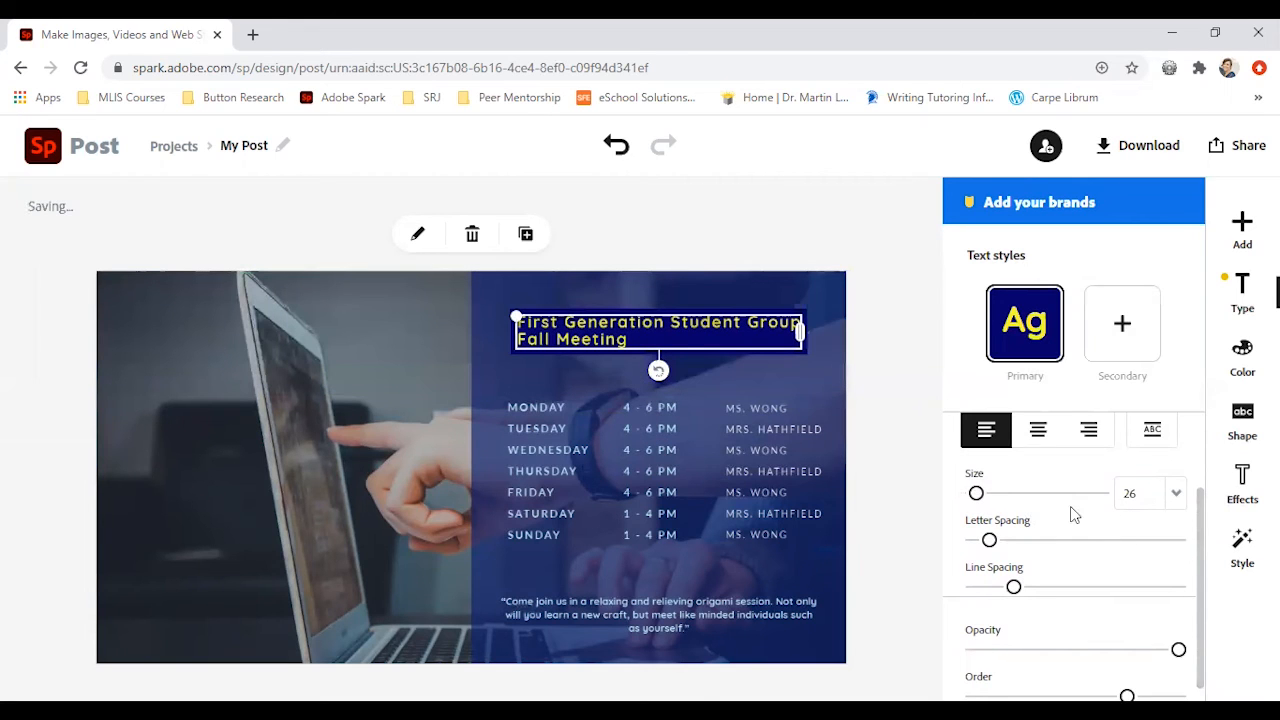
{"action": "left_click", "coordinate": [1037, 429]}
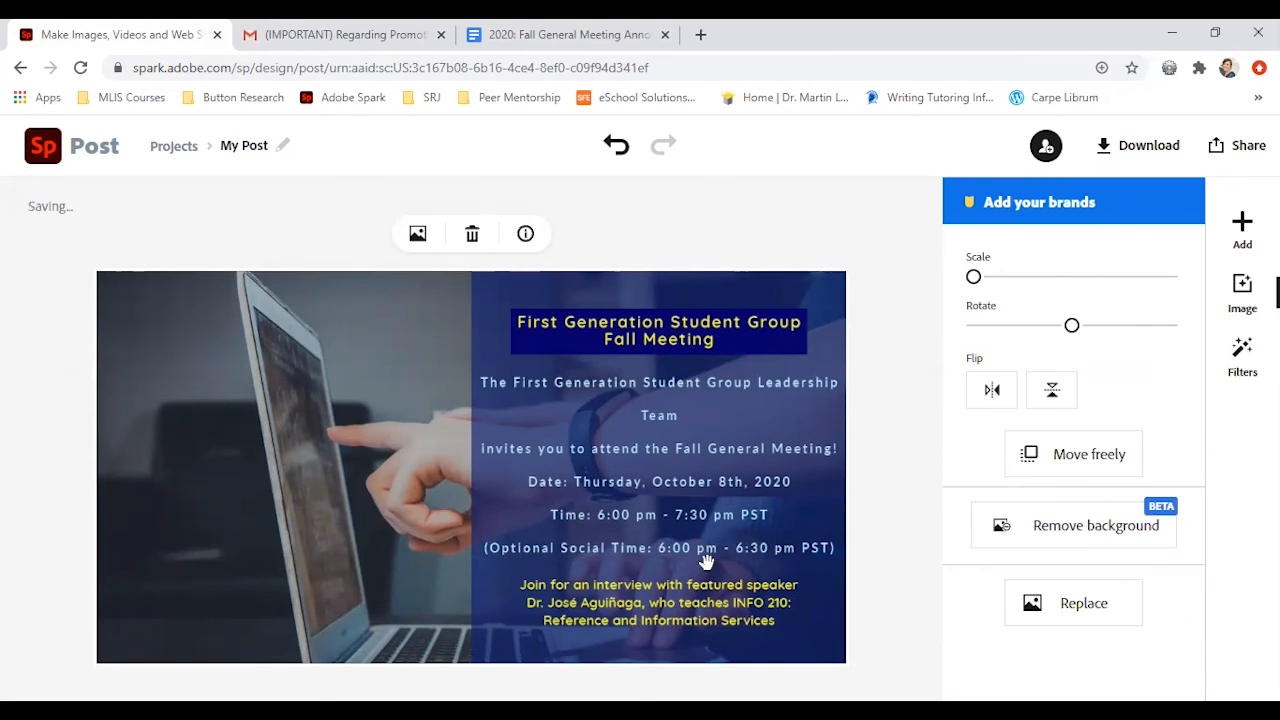
Open the font choices for the yellow featured-speaker text below the meeting times
{"action": "left_click", "coordinate": [686, 610]}
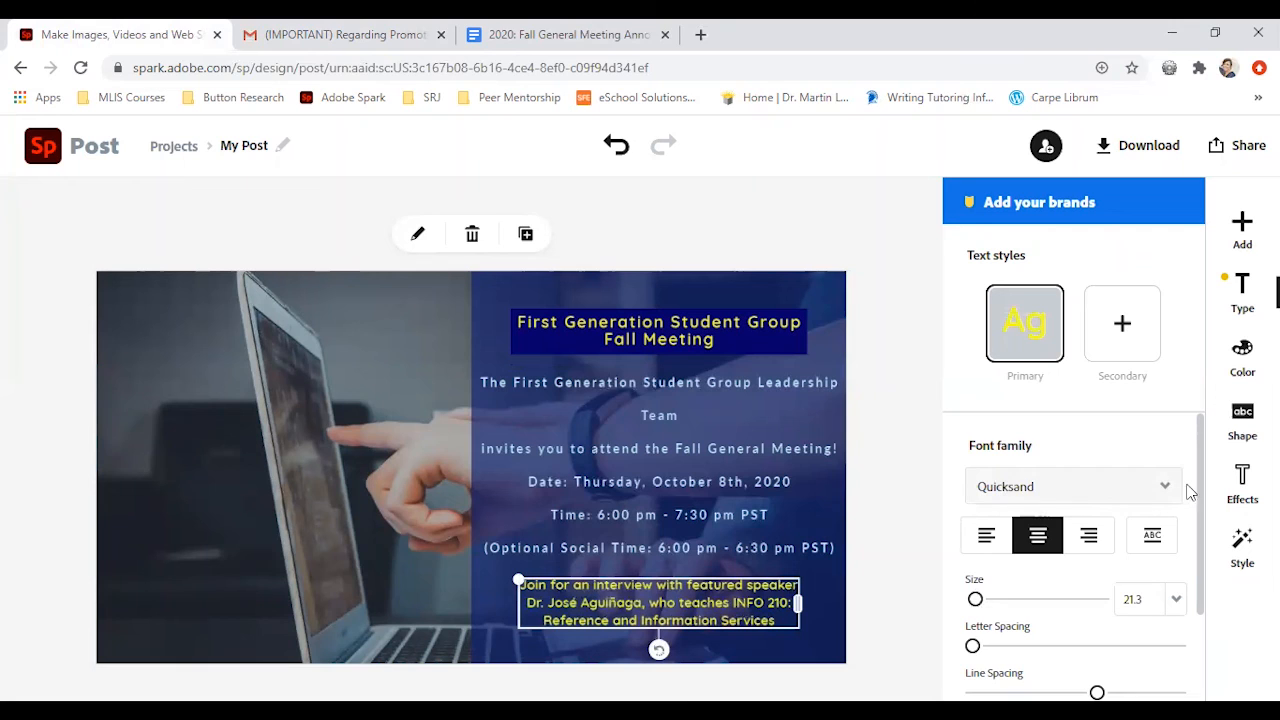
{"action": "left_click", "coordinate": [1157, 490]}
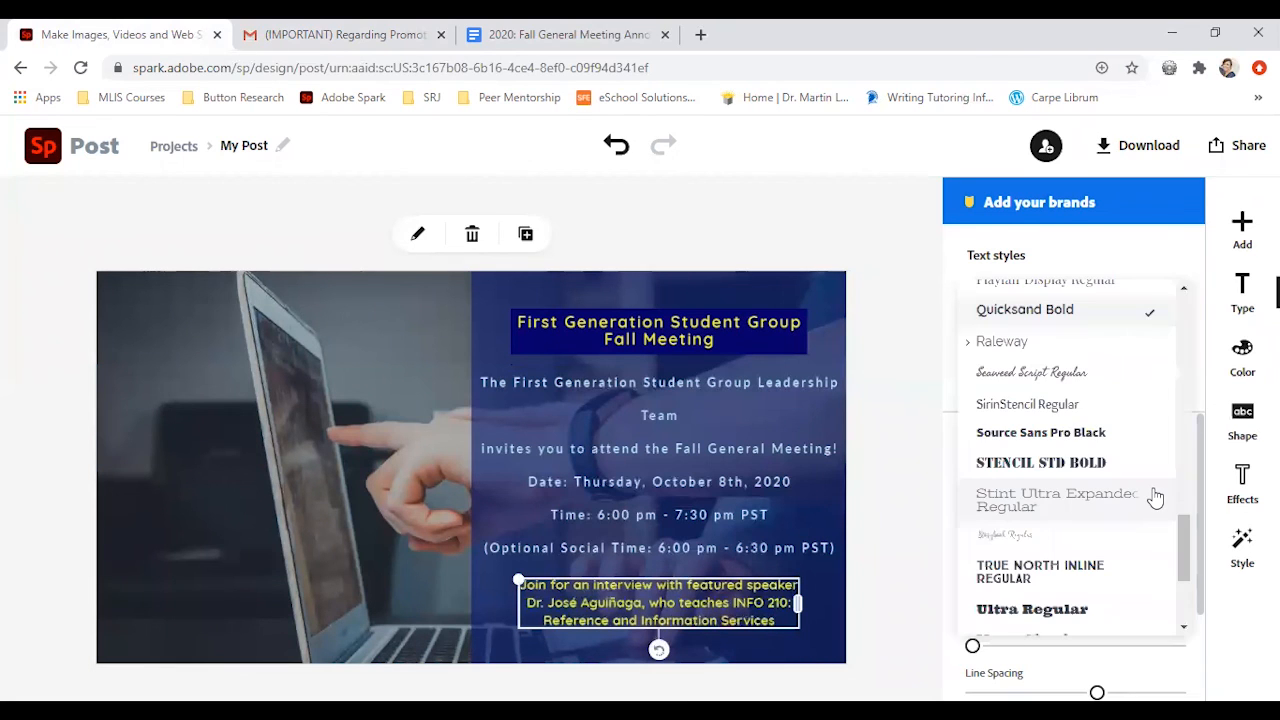